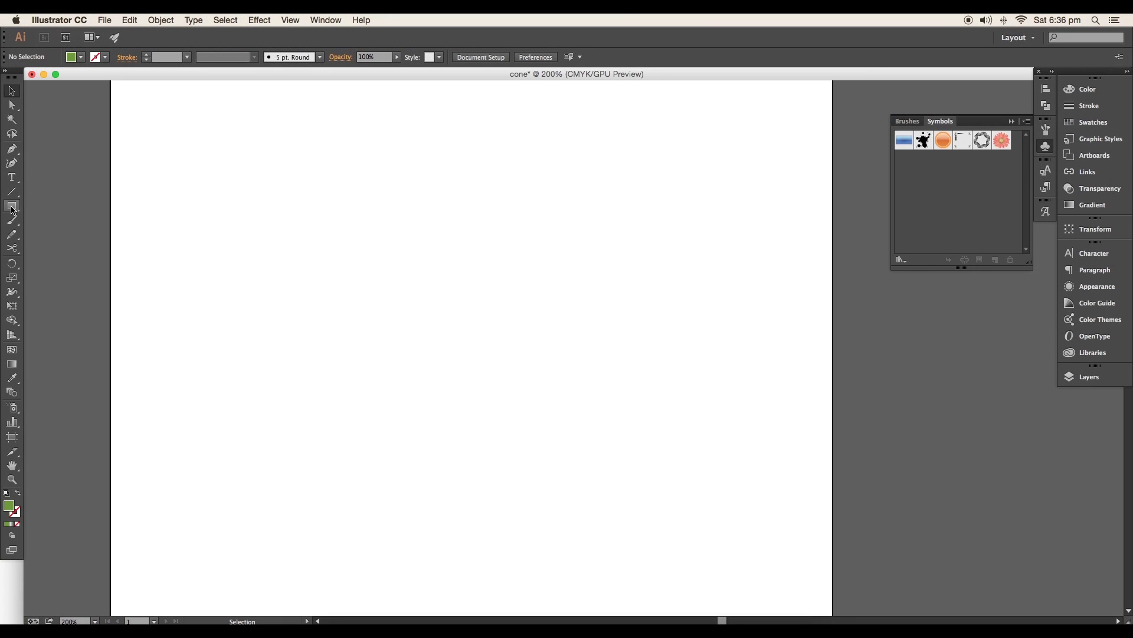
- Create a 200 × 70 pt rectangle from the Rectangle dialog
{"action": "left_click", "coordinate": [372, 246]}
{"action": "type", "text": "200"}
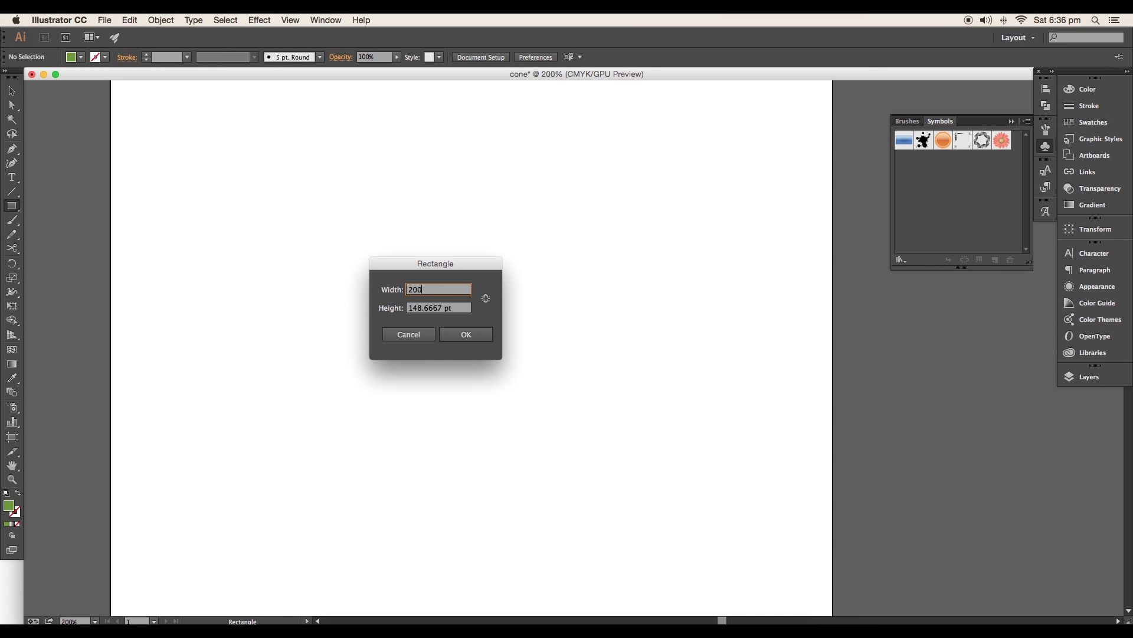
{"action": "key", "text": "Tab"}
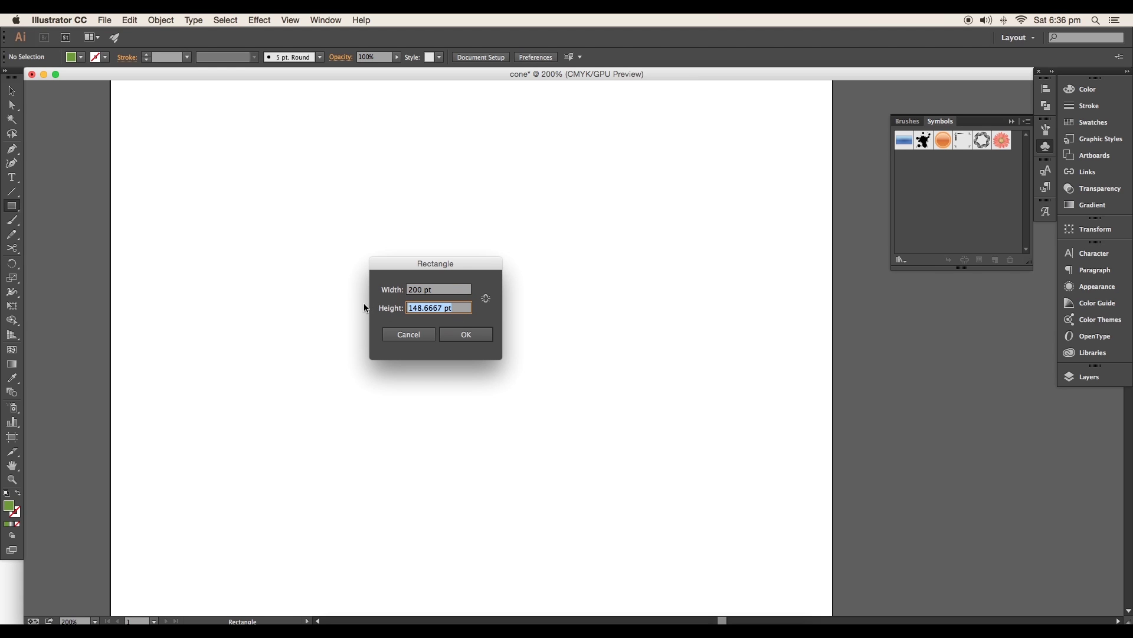
{"action": "type", "text": "70"}
{"action": "key", "text": "Return"}
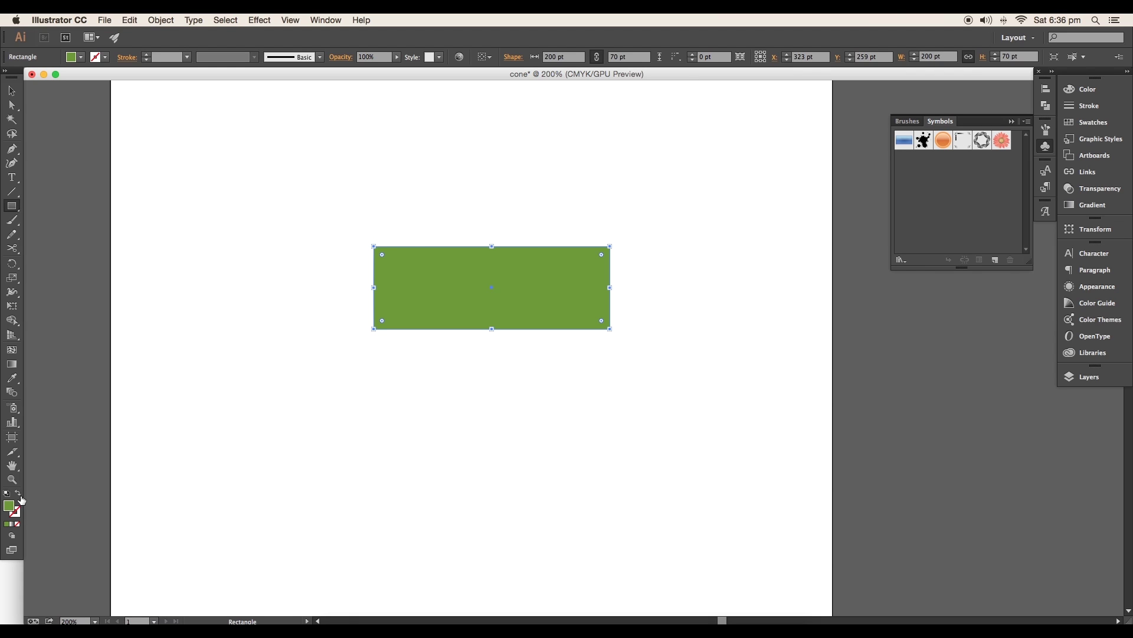
- Swap the fill to stroke and give the rectangle a black 0.25 pt outline
{"action": "key", "text": "shift+x"}
{"action": "scroll", "coordinate": [491, 301], "scroll_direction": "up", "scroll_amount": 2}
{"action": "scroll", "coordinate": [492, 301], "scroll_direction": "up", "scroll_amount": 2}
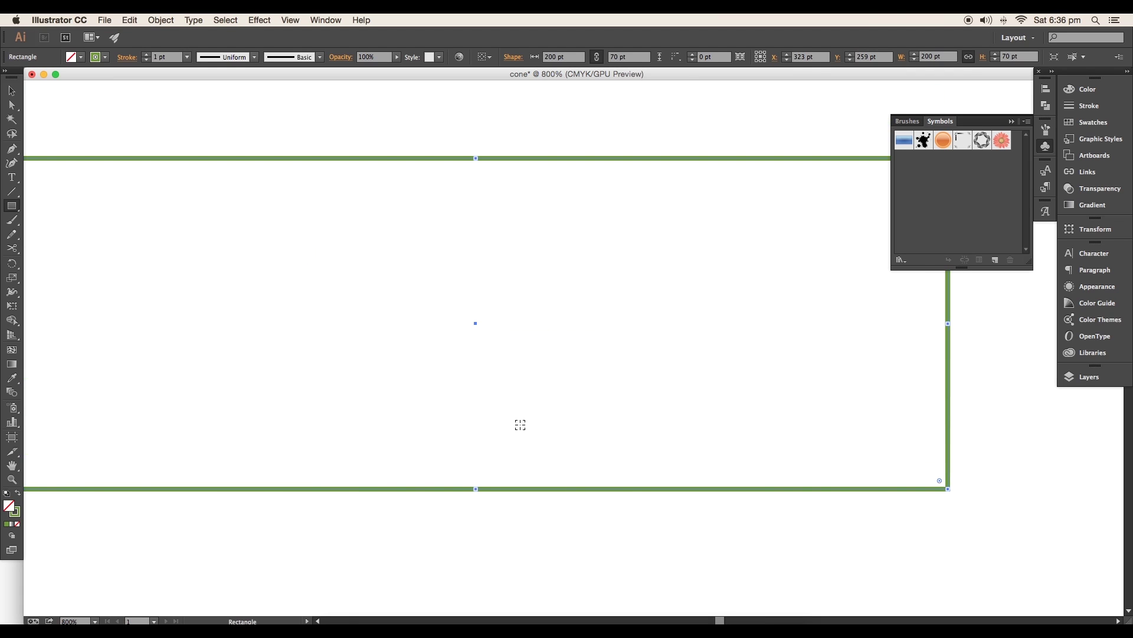
{"action": "scroll", "coordinate": [520, 426], "scroll_direction": "down", "scroll_amount": 1}
{"action": "left_click", "coordinate": [81, 57]}
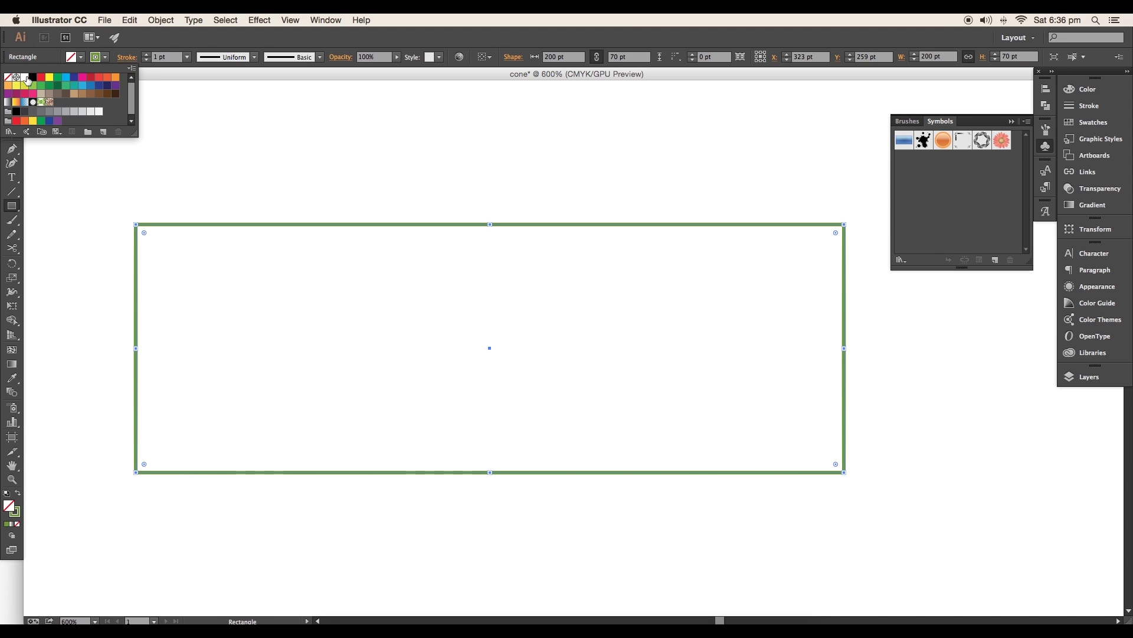
{"action": "left_click", "coordinate": [33, 78]}
{"action": "left_click", "coordinate": [189, 59]}
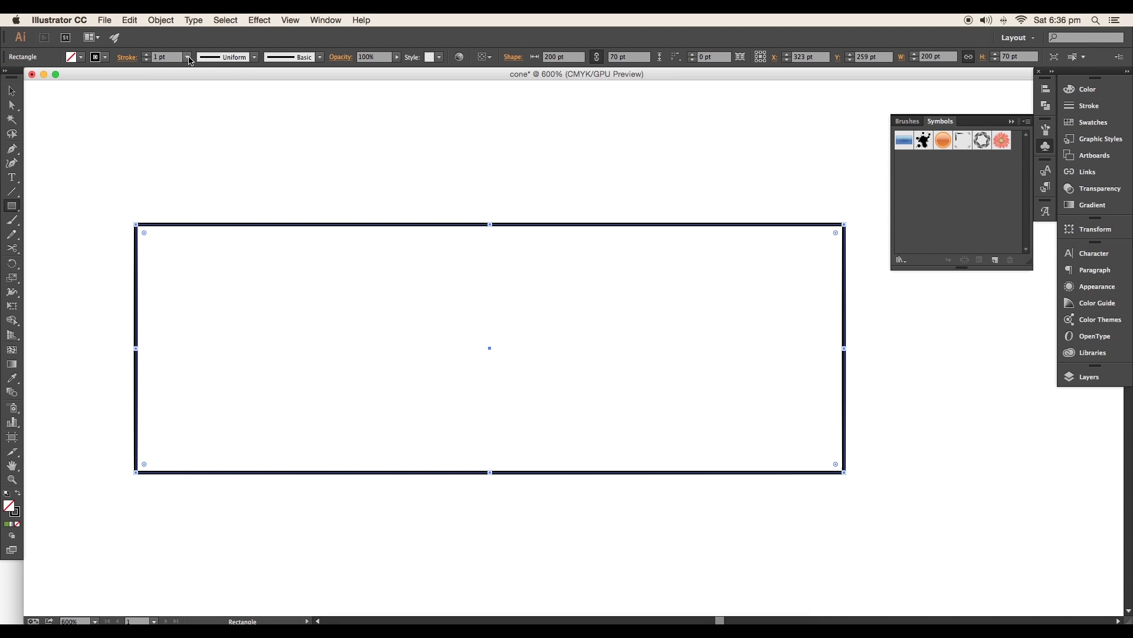
{"action": "left_click", "coordinate": [190, 73]}
{"action": "left_click", "coordinate": [12, 89]}
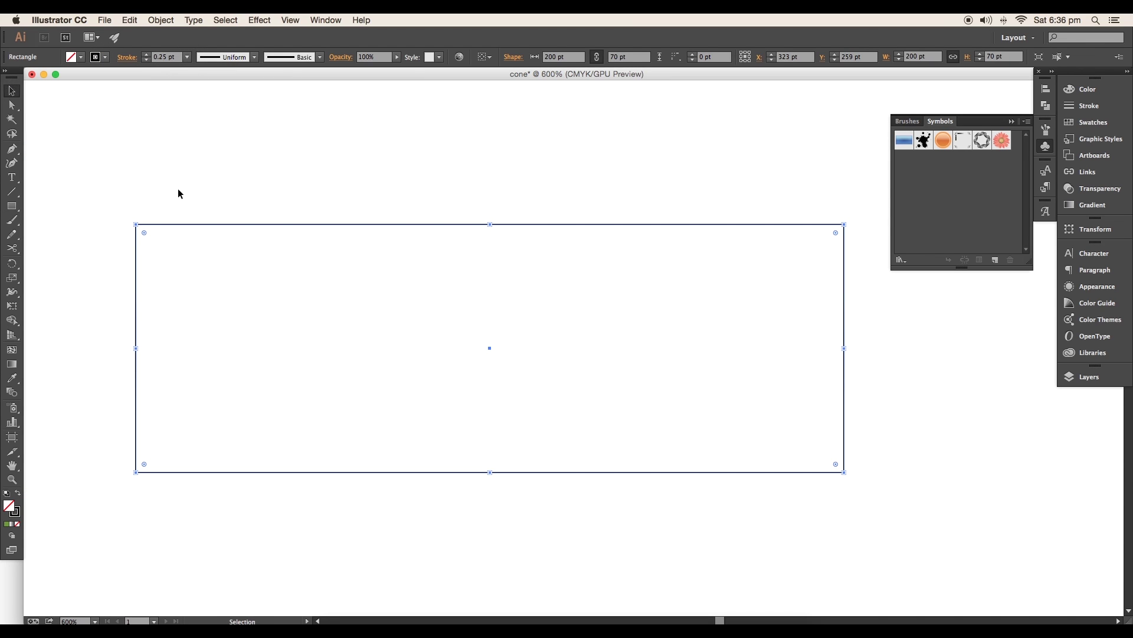
{"action": "left_click", "coordinate": [161, 19]}
{"action": "mouse_move", "coordinate": [164, 242]}
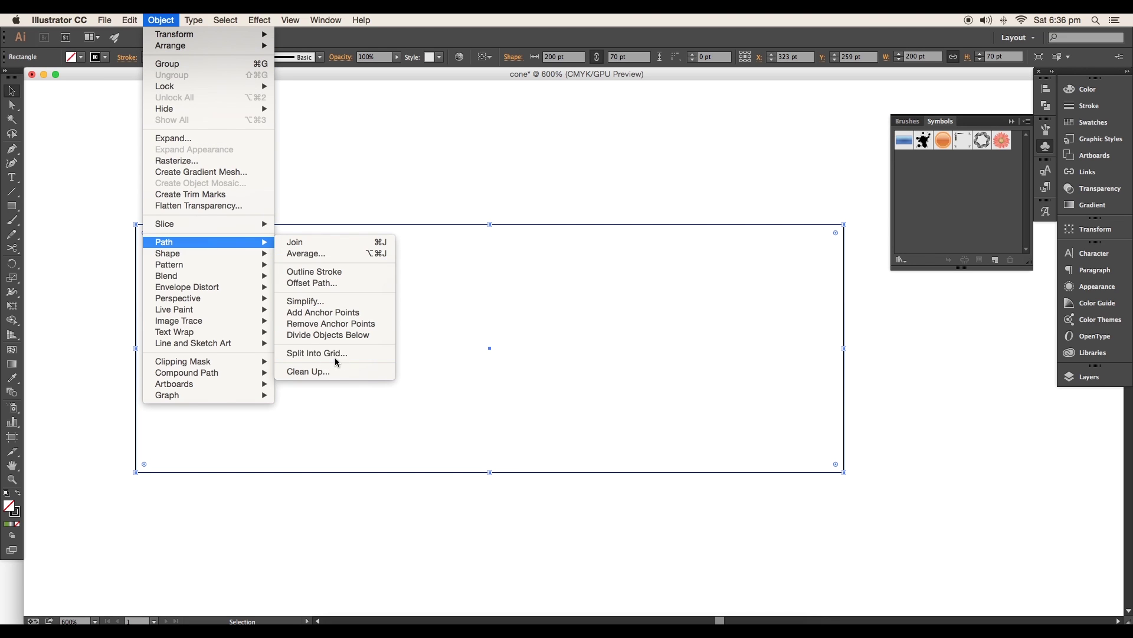
- Apply Split Into Grid with 7 rows and 20 columns to the rectangle
{"action": "left_click", "coordinate": [323, 353]}
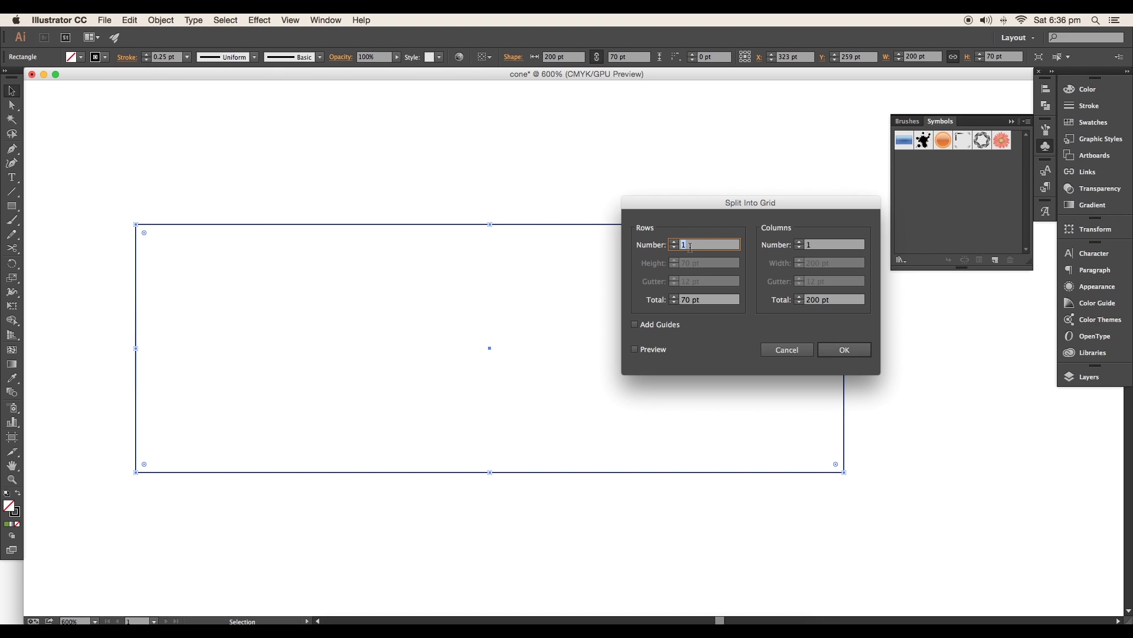
{"action": "type", "text": "7"}
{"action": "left_click", "coordinate": [857, 244]}
{"action": "type", "text": "20"}
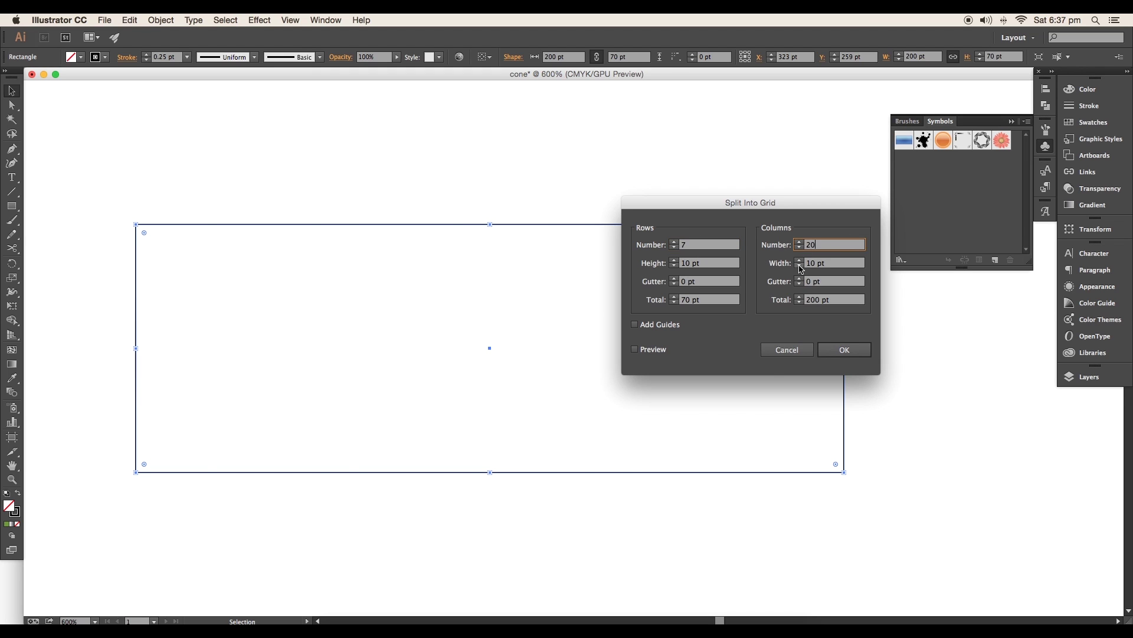
{"action": "key", "text": "Return"}
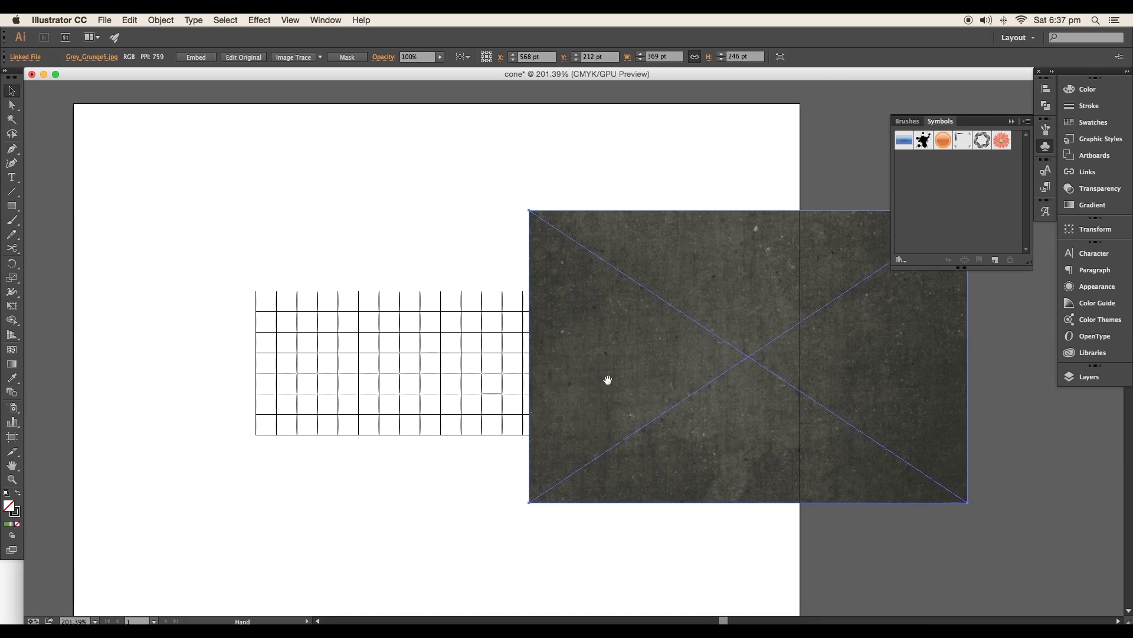
- Align the grunge texture to the grid and clip it to a rectangle over the grid area
{"action": "left_click_drag", "start_coordinate": [608, 381], "coordinate": [345, 441]}
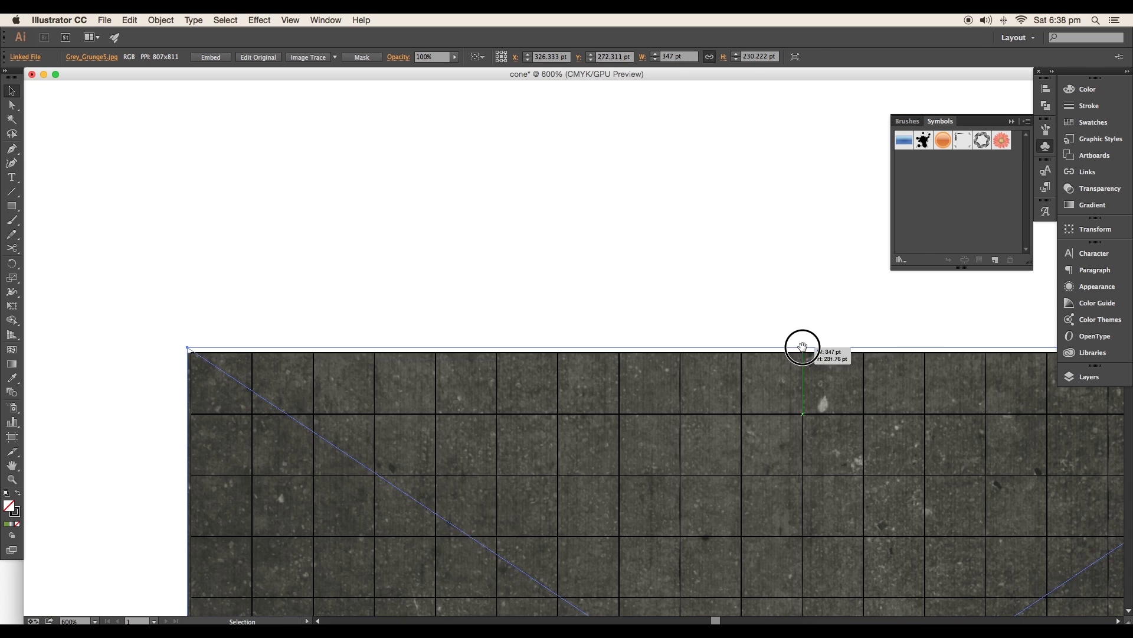
{"action": "mouse_move", "coordinate": [803, 348]}
{"action": "left_mouse_down"}
{"action": "mouse_move", "coordinate": [324, 315]}
{"action": "mouse_move", "coordinate": [275, 253]}
{"action": "left_mouse_up"}
{"action": "left_click", "coordinate": [12, 206]}
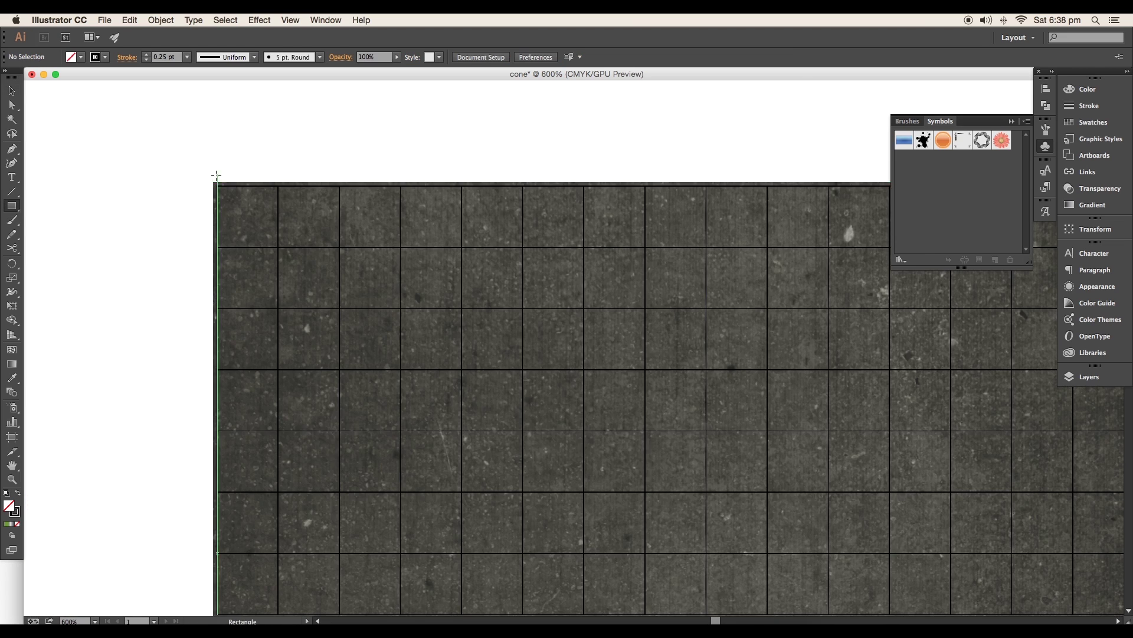
{"action": "mouse_move", "coordinate": [217, 183]}
{"action": "left_mouse_down"}
{"action": "mouse_move", "coordinate": [816, 503]}
{"action": "mouse_move", "coordinate": [434, 219]}
{"action": "left_mouse_up"}
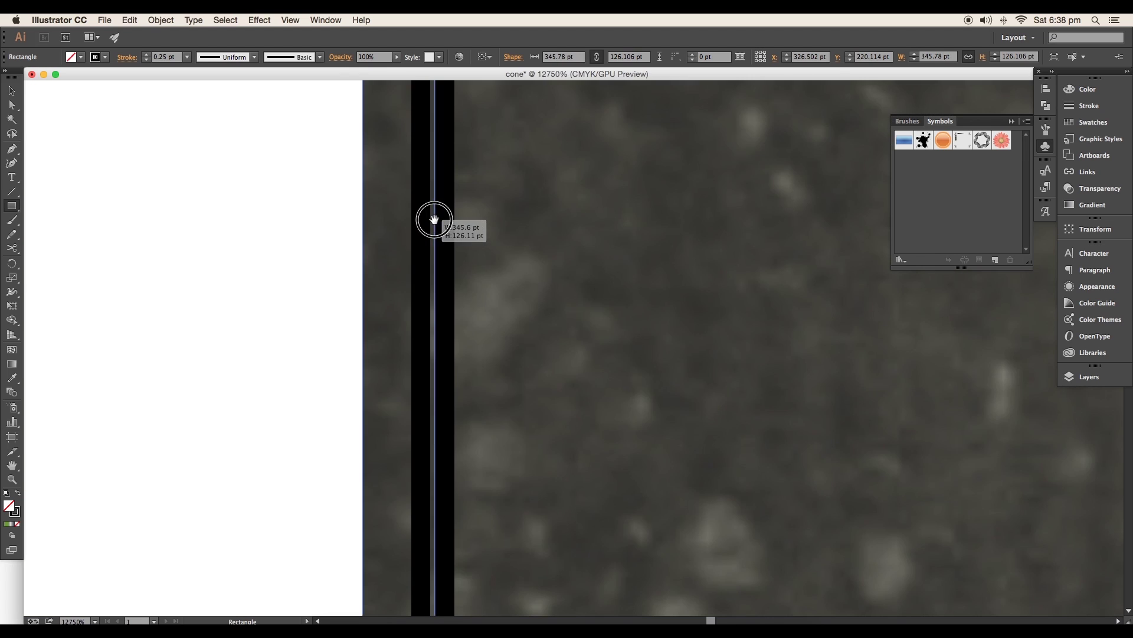
{"action": "key", "text": "ctrl+0"}
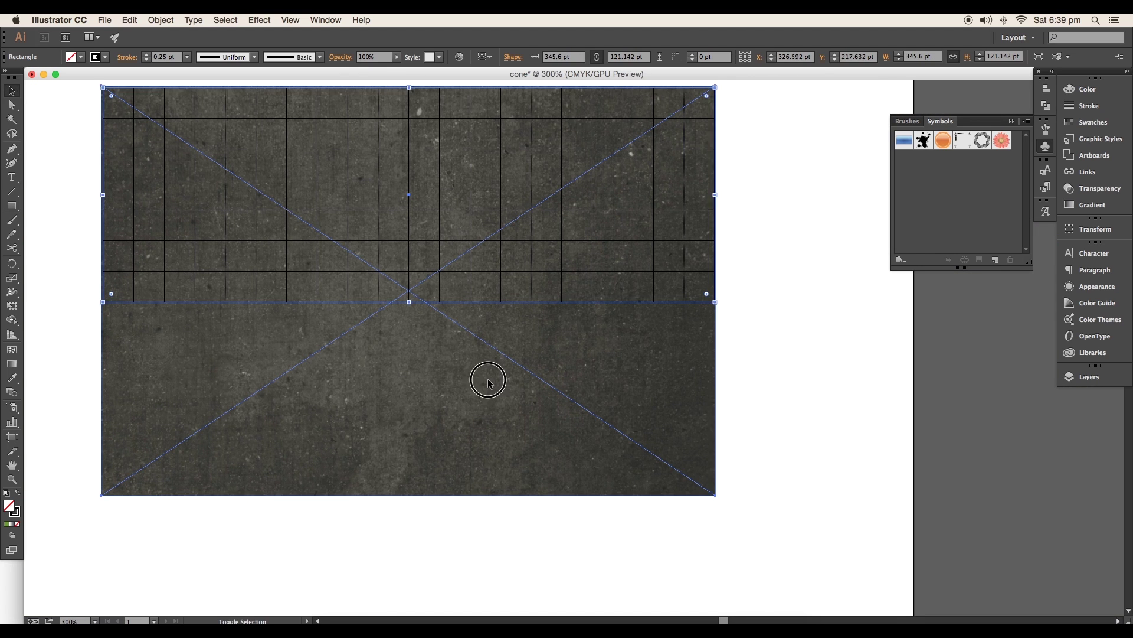
{"action": "left_click", "coordinate": [488, 379], "text": "shift"}
{"action": "right_click", "coordinate": [401, 329]}
{"action": "left_click", "coordinate": [425, 399]}
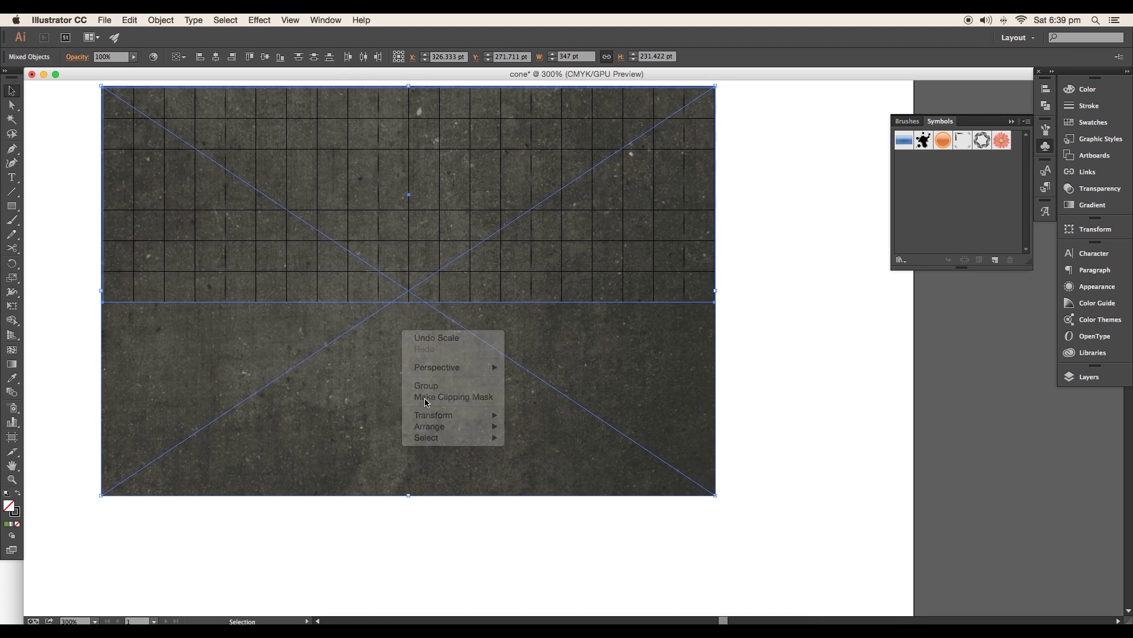
- Embed the clipped texture image in the document
{"action": "double_click", "coordinate": [447, 300]}
{"action": "left_click", "coordinate": [428, 359]}
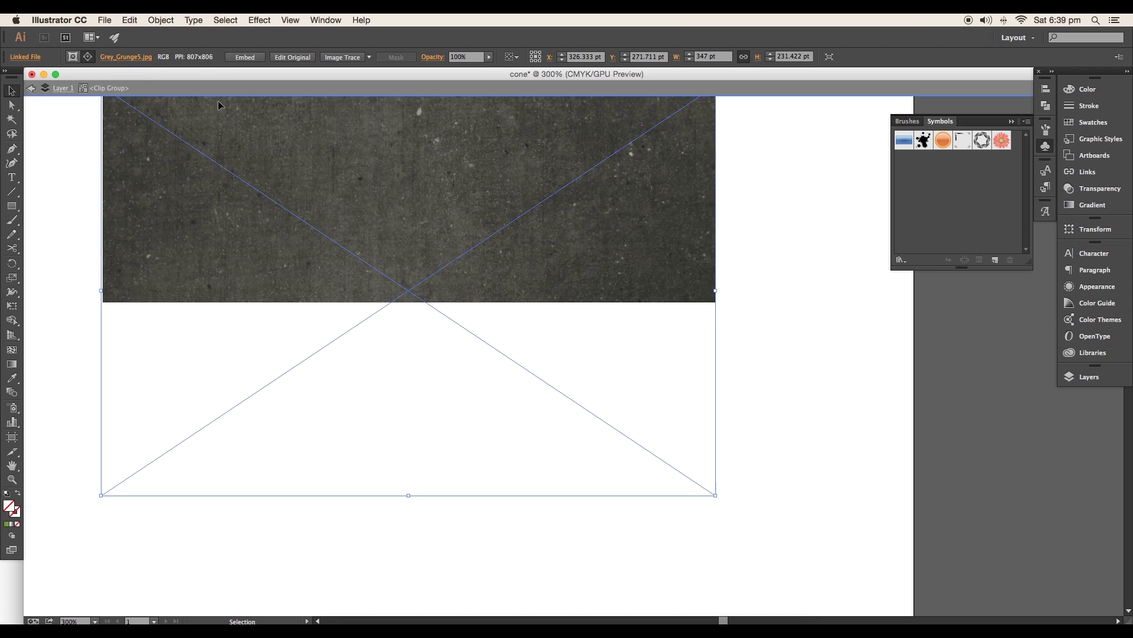
{"action": "left_click", "coordinate": [244, 57]}
{"action": "key", "text": "Escape"}
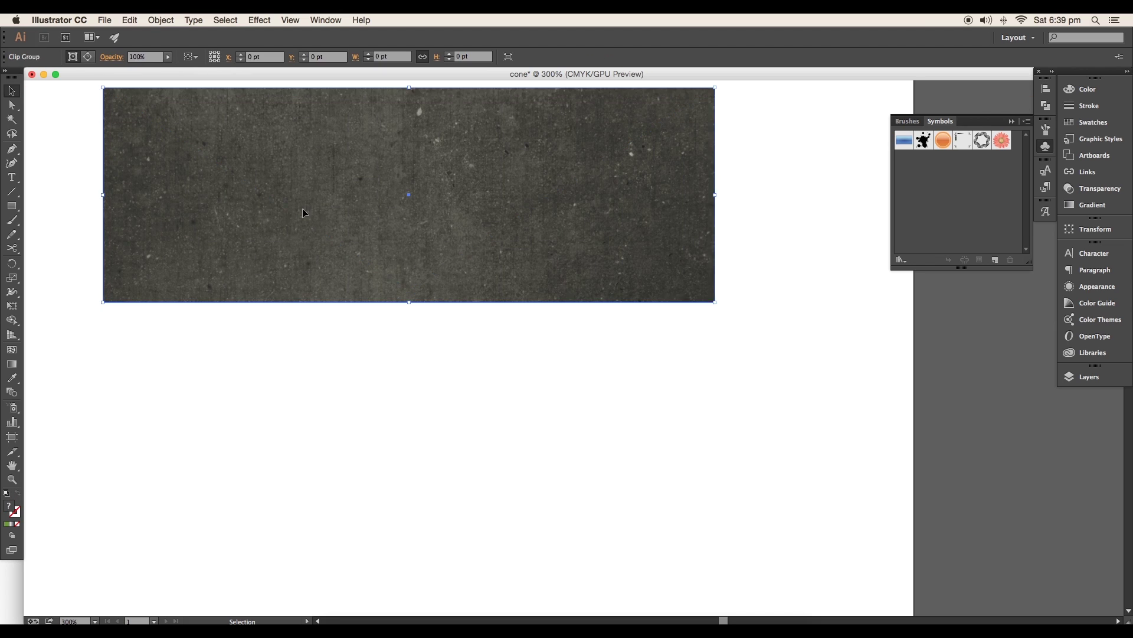
- Send the clipped texture behind the grid and group the two together
{"action": "right_click", "coordinate": [413, 309]}
{"action": "mouse_move", "coordinate": [441, 410]}
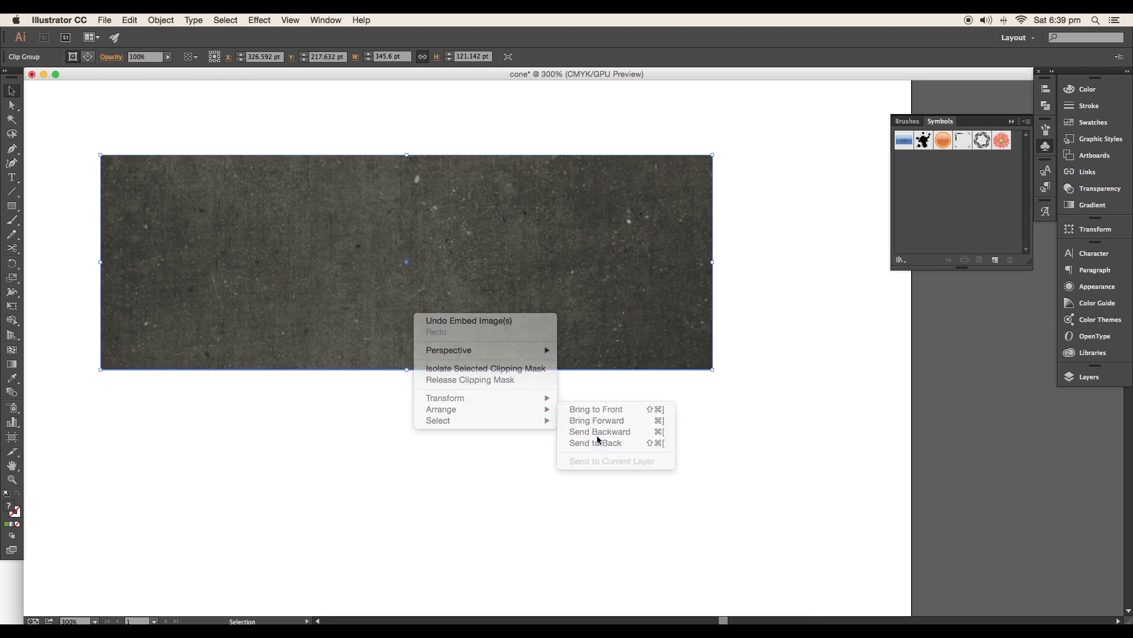
{"action": "left_click", "coordinate": [595, 441]}
{"action": "key", "text": "super+a"}
{"action": "right_click", "coordinate": [330, 245]}
{"action": "left_click", "coordinate": [451, 330]}
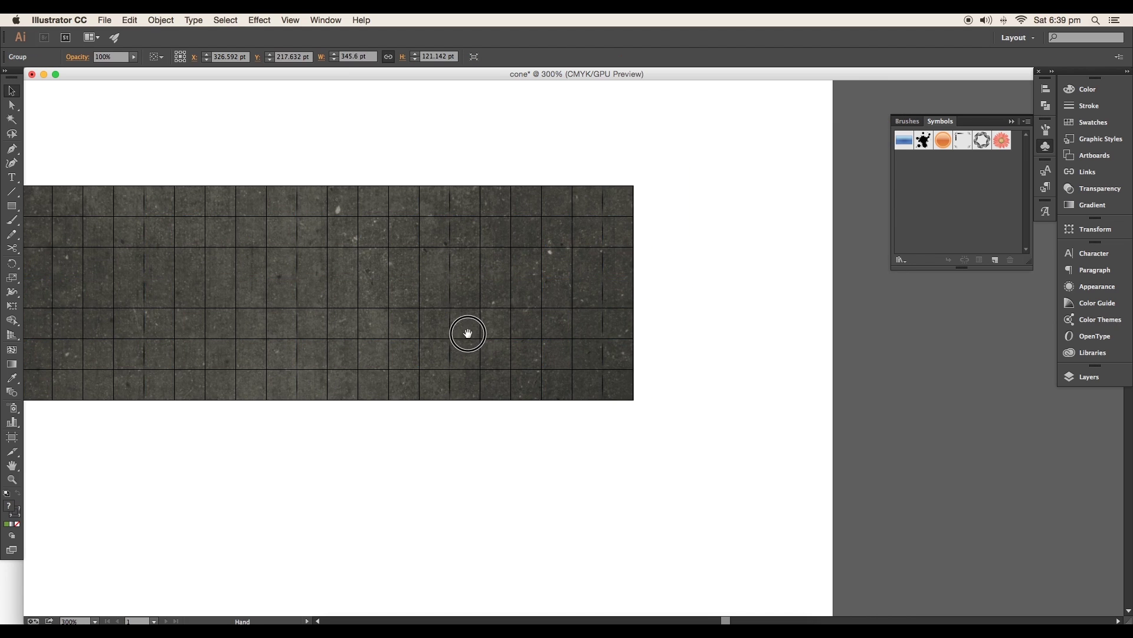
{"action": "left_click", "coordinate": [811, 268]}
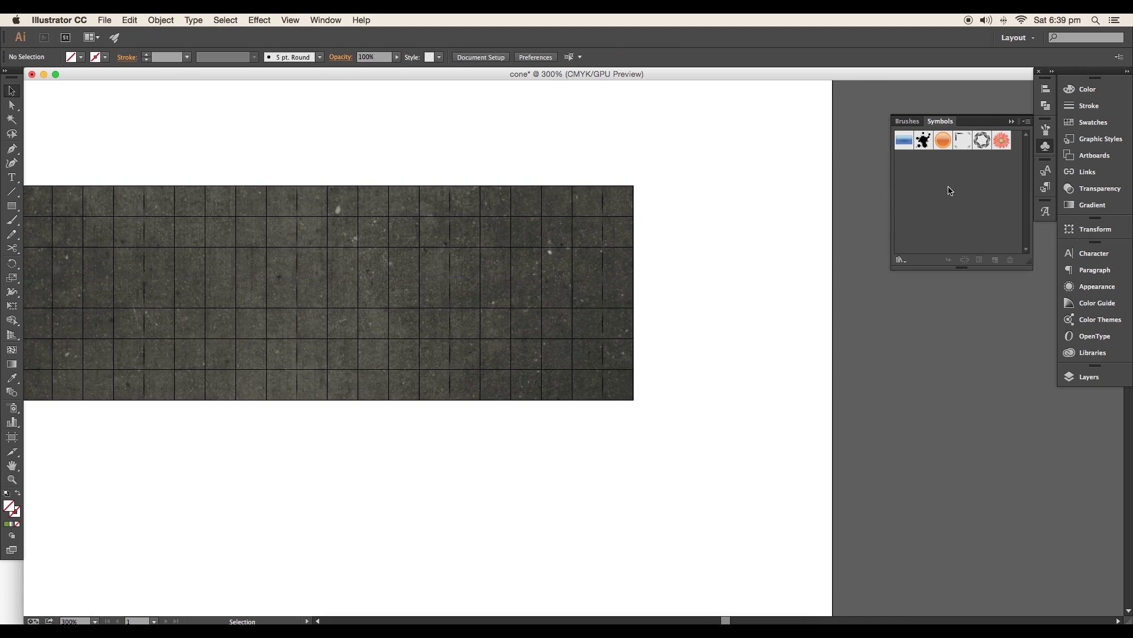
- Drag the textured grid into Symbols as 'texture', then delete the artboard instance
{"action": "left_click", "coordinate": [1012, 123]}
{"action": "left_click", "coordinate": [1045, 146]}
{"action": "left_click", "coordinate": [602, 262]}
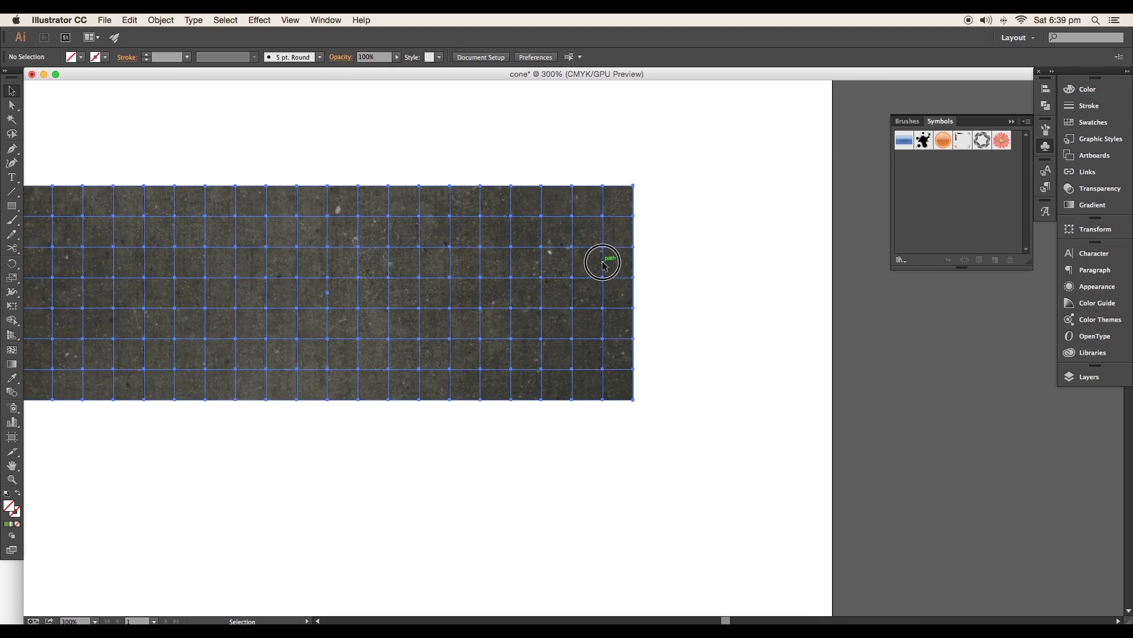
{"action": "left_click_drag", "start_coordinate": [568, 266], "coordinate": [911, 206]}
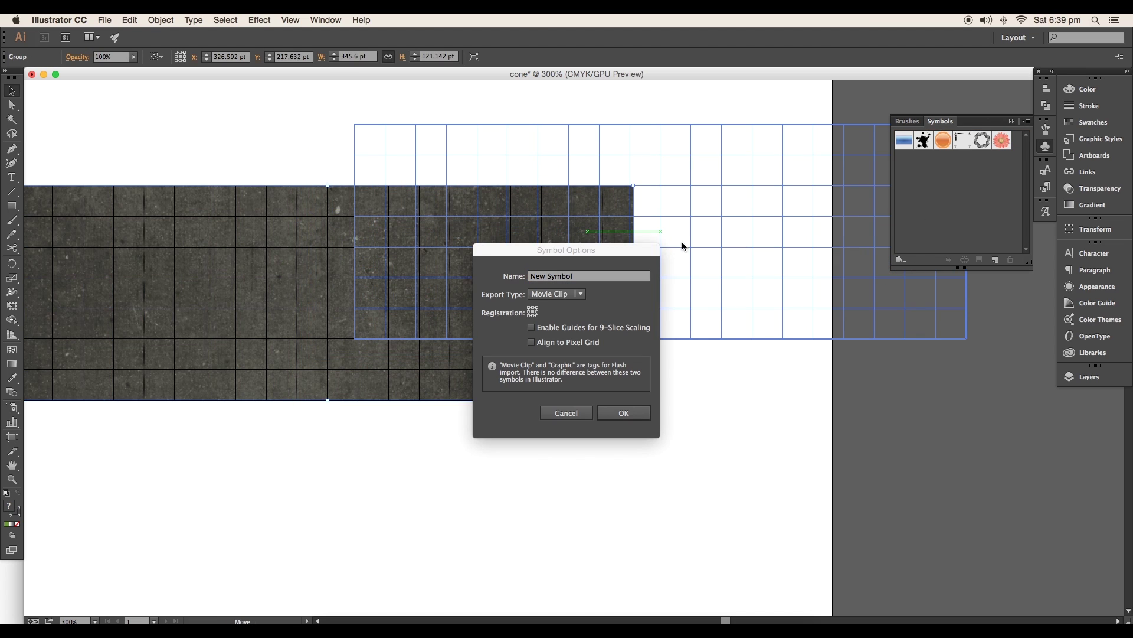
{"action": "type", "text": "texture"}
{"action": "key", "text": "Return"}
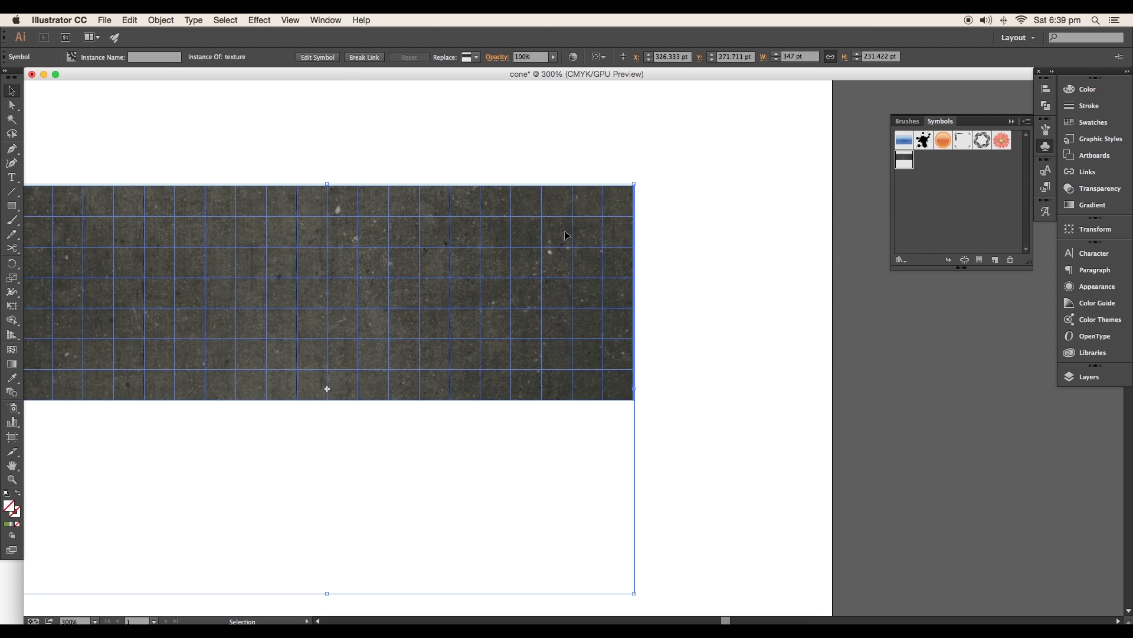
{"action": "key", "text": "Delete"}
{"action": "key", "text": "space"}
{"action": "left_click_drag", "start_coordinate": [429, 275], "coordinate": [496, 301]}
{"action": "scroll", "coordinate": [496, 305], "scroll_direction": "down", "scroll_amount": 3}
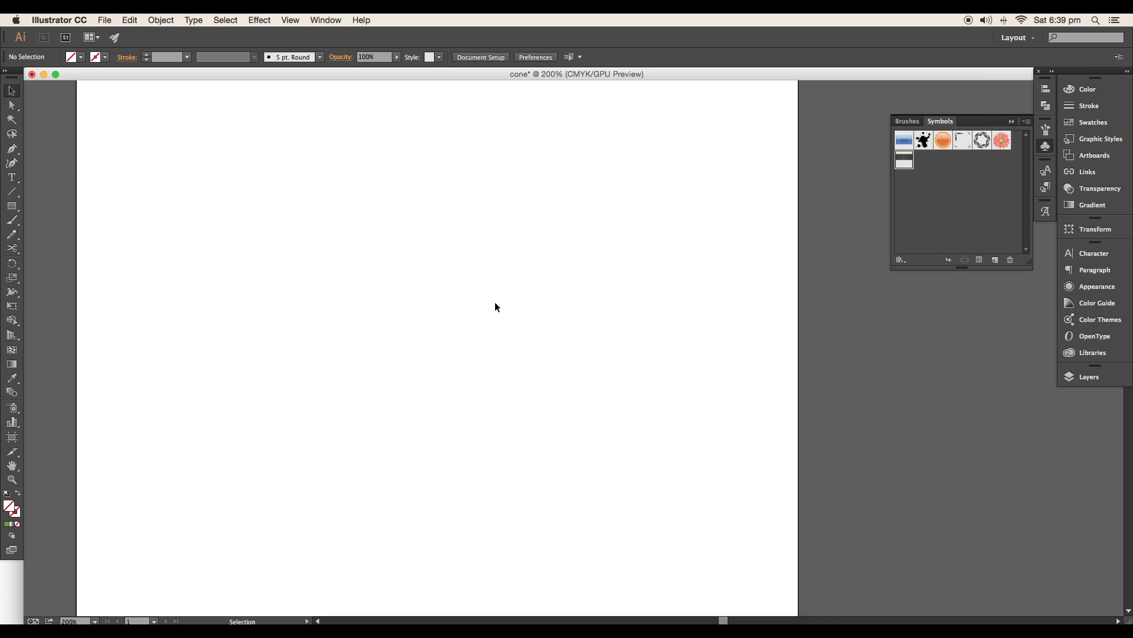
- Draw a square with a black stroke on the artboard
{"action": "left_click", "coordinate": [12, 205]}
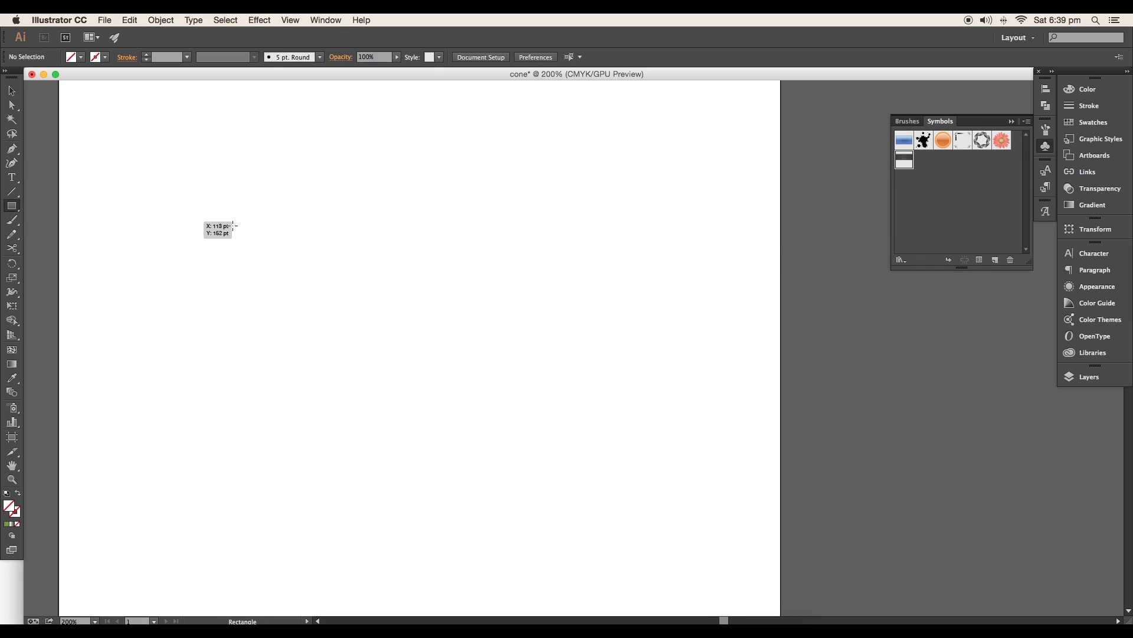
{"action": "left_click_drag", "start_coordinate": [264, 227], "coordinate": [436, 398]}
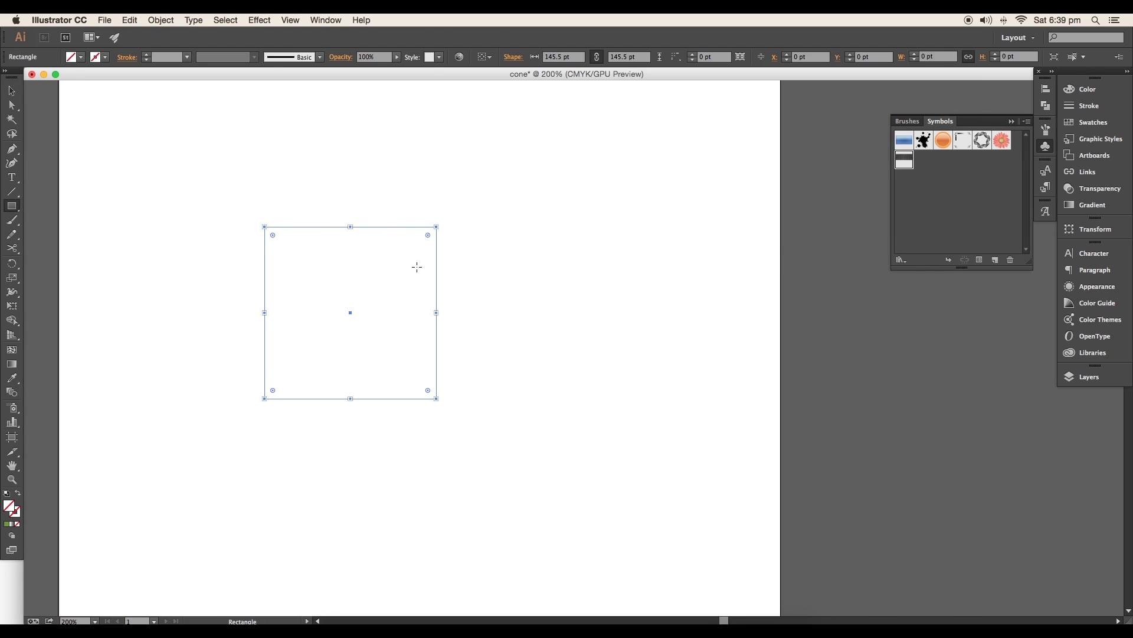
{"action": "left_click", "coordinate": [104, 59]}
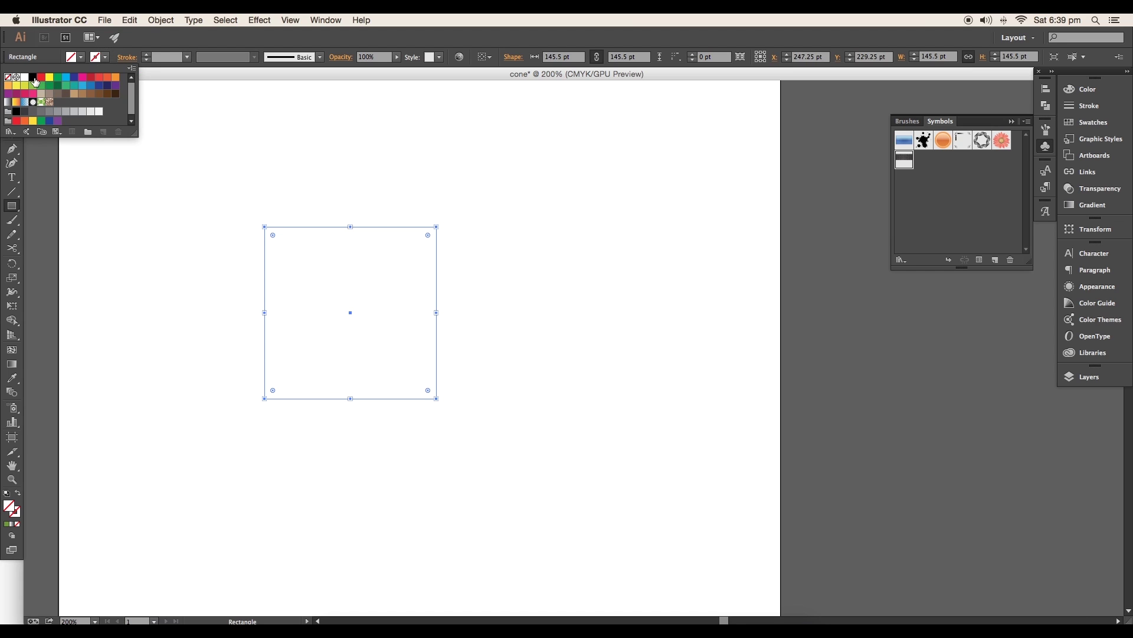
{"action": "left_click", "coordinate": [35, 82]}
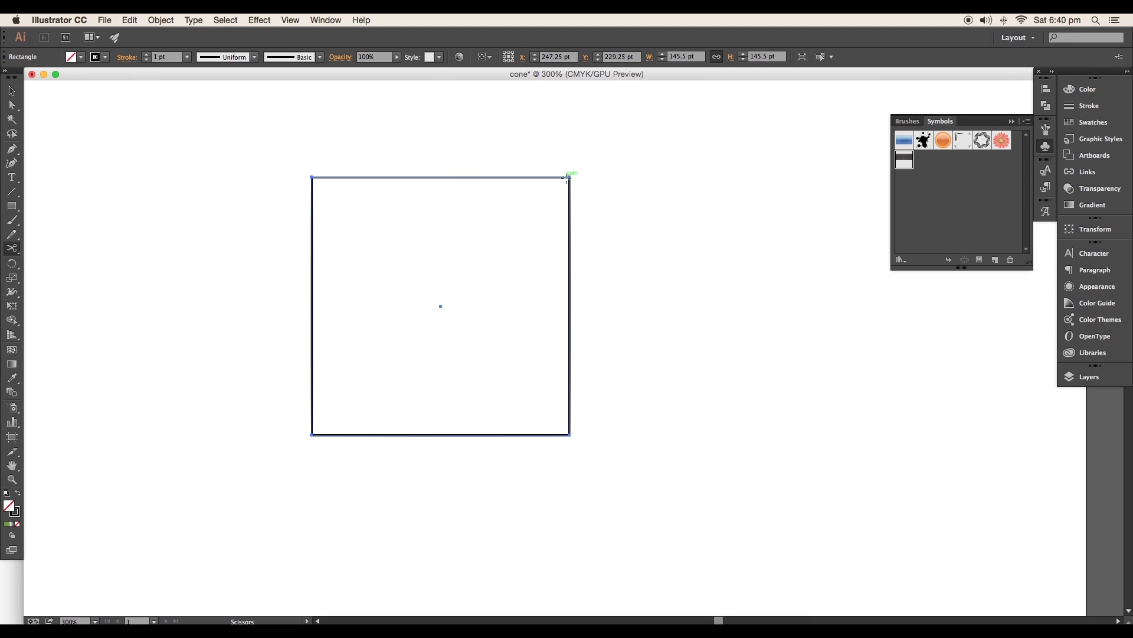
- Cut two corners, delete the extra sides, and slant the side's top anchor left
{"action": "left_click", "coordinate": [570, 177]}
{"action": "left_click", "coordinate": [311, 433]}
{"action": "key", "text": "v"}
{"action": "left_click", "coordinate": [350, 219]}
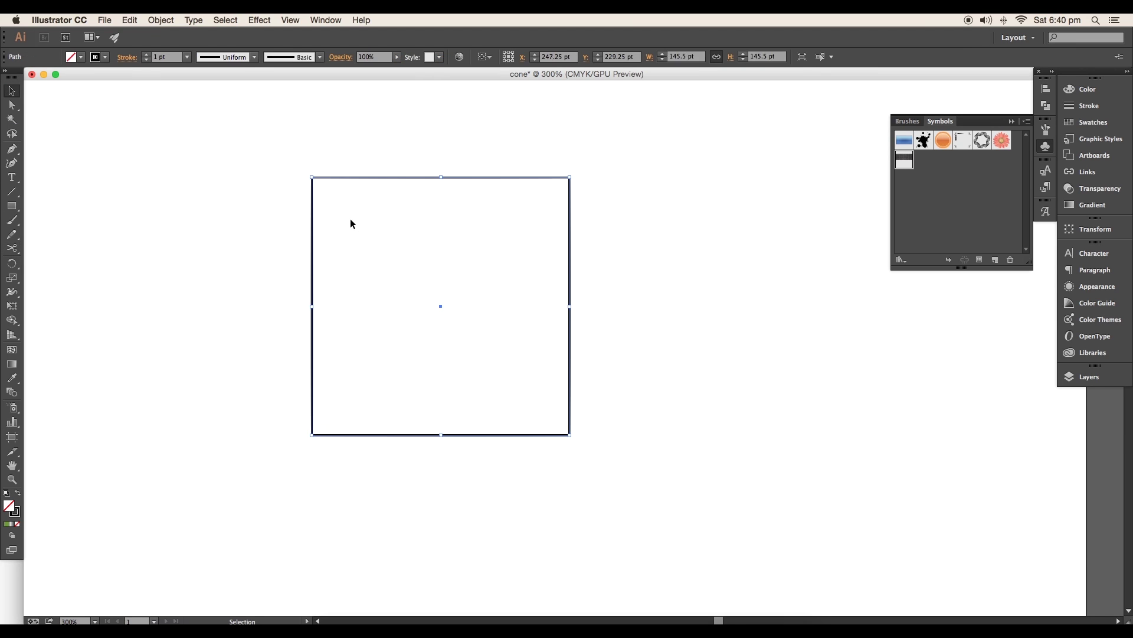
{"action": "key", "text": "Delete"}
{"action": "left_click", "coordinate": [12, 105]}
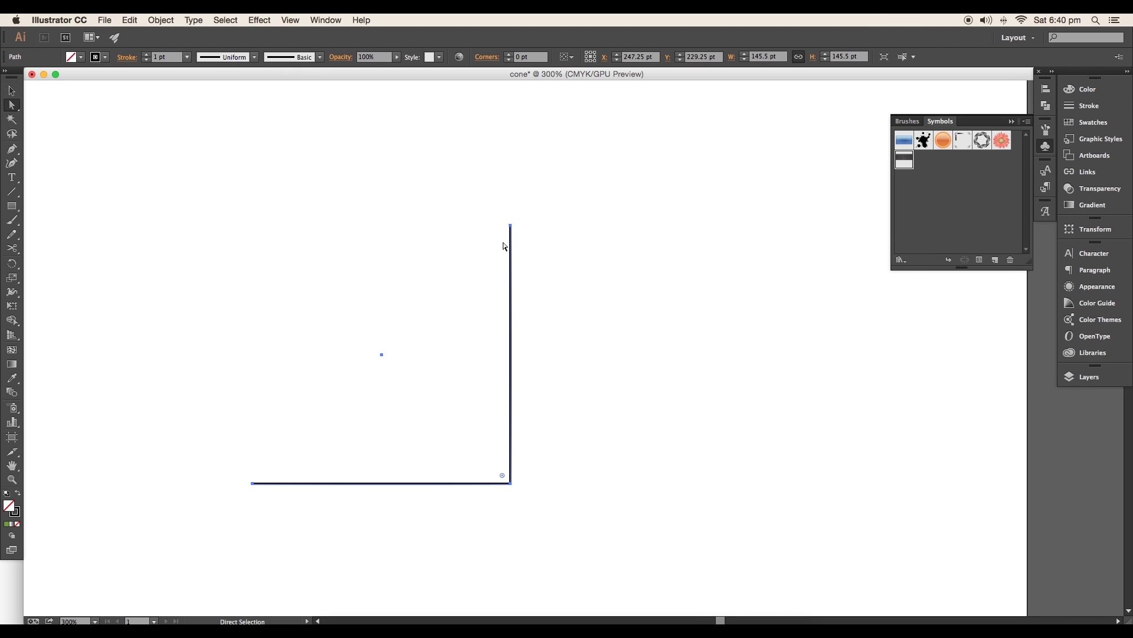
{"action": "left_click_drag", "start_coordinate": [512, 230], "coordinate": [256, 230]}
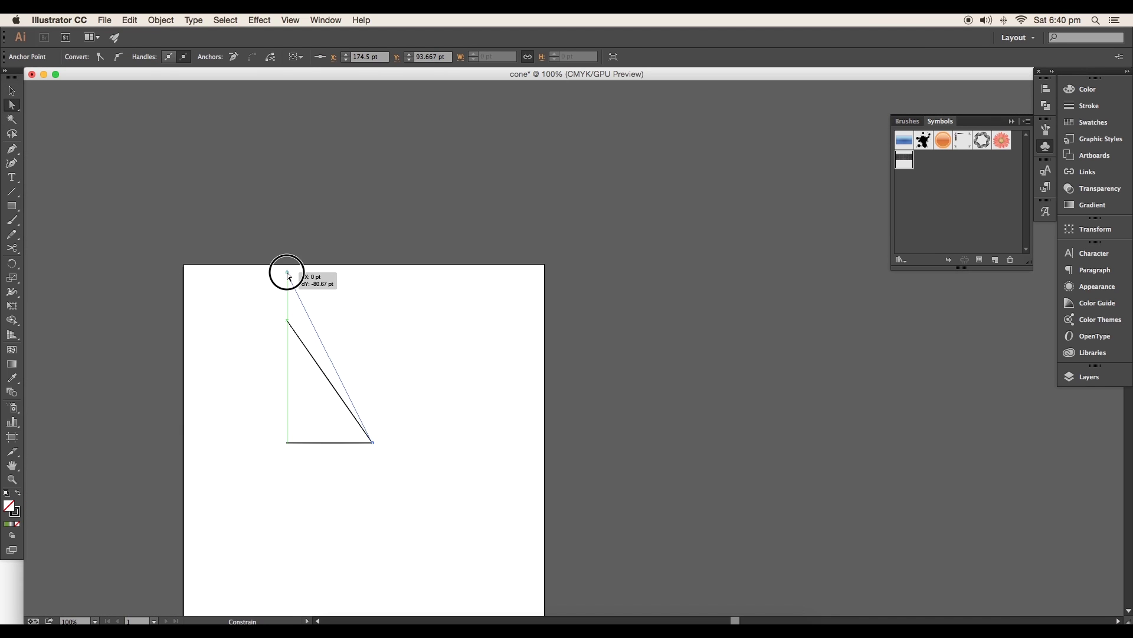
- Thin the profile stroke to 0.25 pt and apply a 3D Revolve effect
{"action": "left_click_drag", "start_coordinate": [288, 275], "coordinate": [288, 275]}
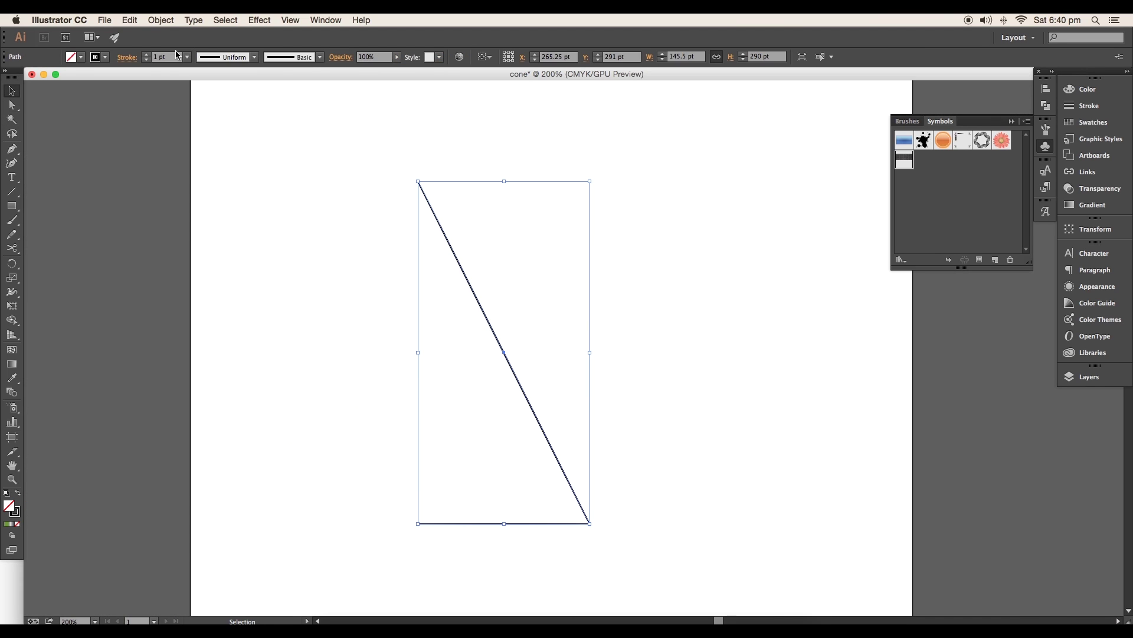
{"action": "left_click", "coordinate": [187, 59]}
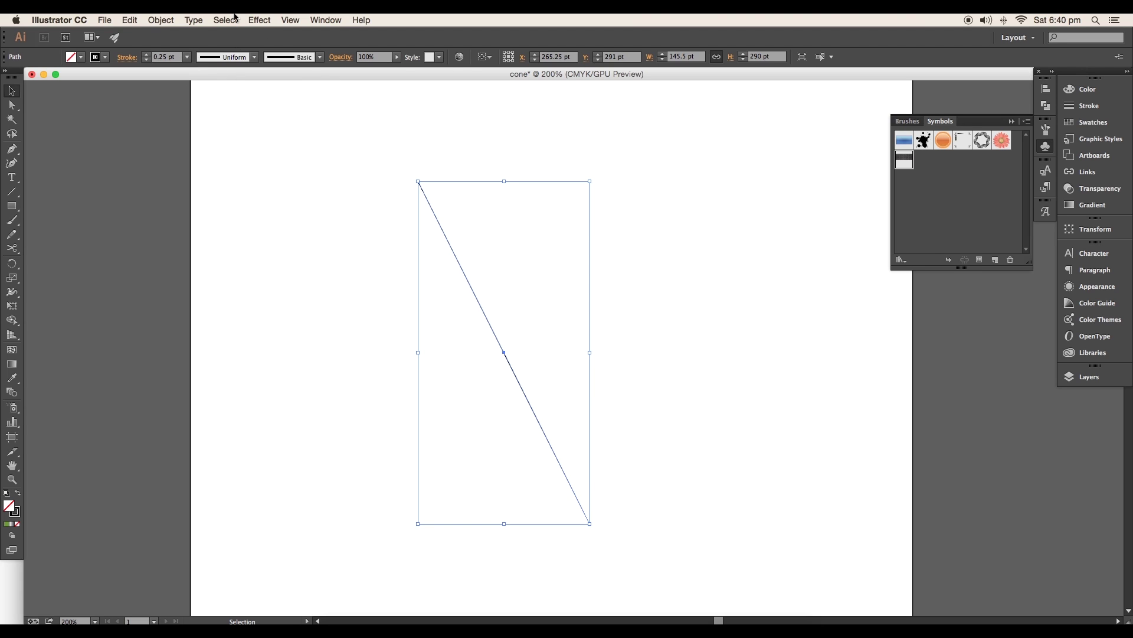
{"action": "left_click", "coordinate": [260, 20]}
{"action": "mouse_move", "coordinate": [267, 93]}
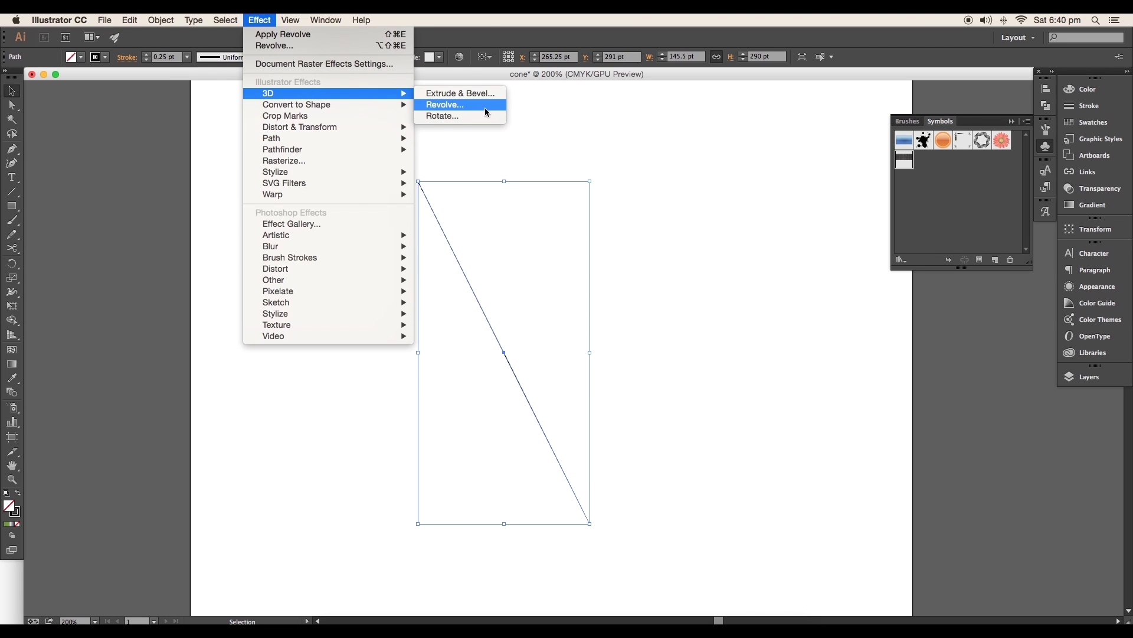
{"action": "left_click", "coordinate": [446, 104]}
{"action": "left_click", "coordinate": [781, 464]}
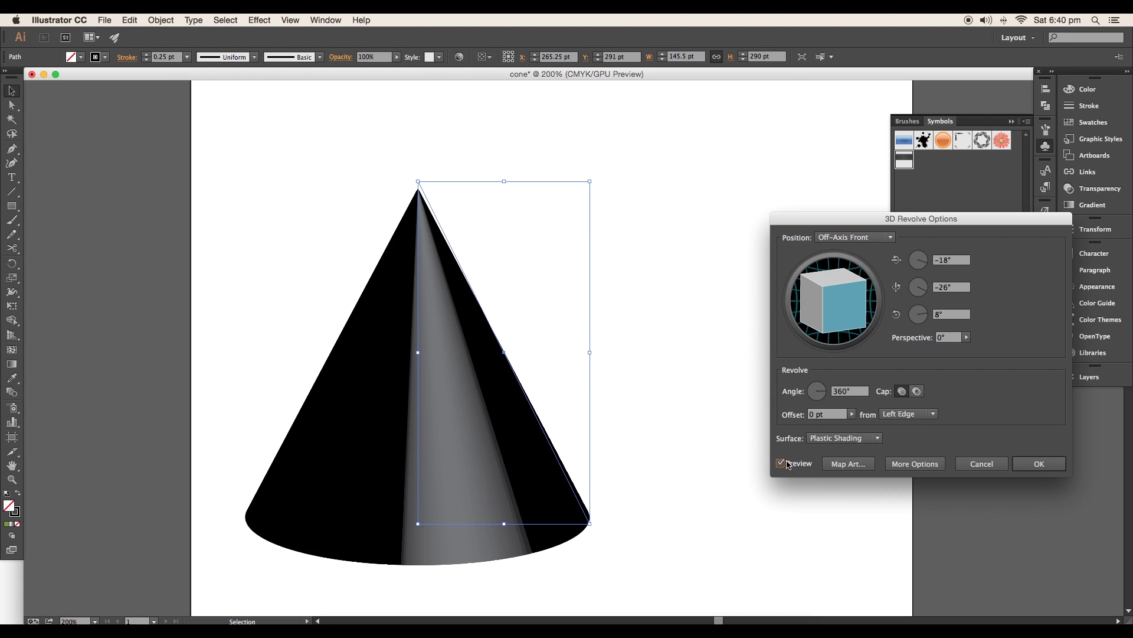
{"action": "left_click", "coordinate": [1039, 462]}
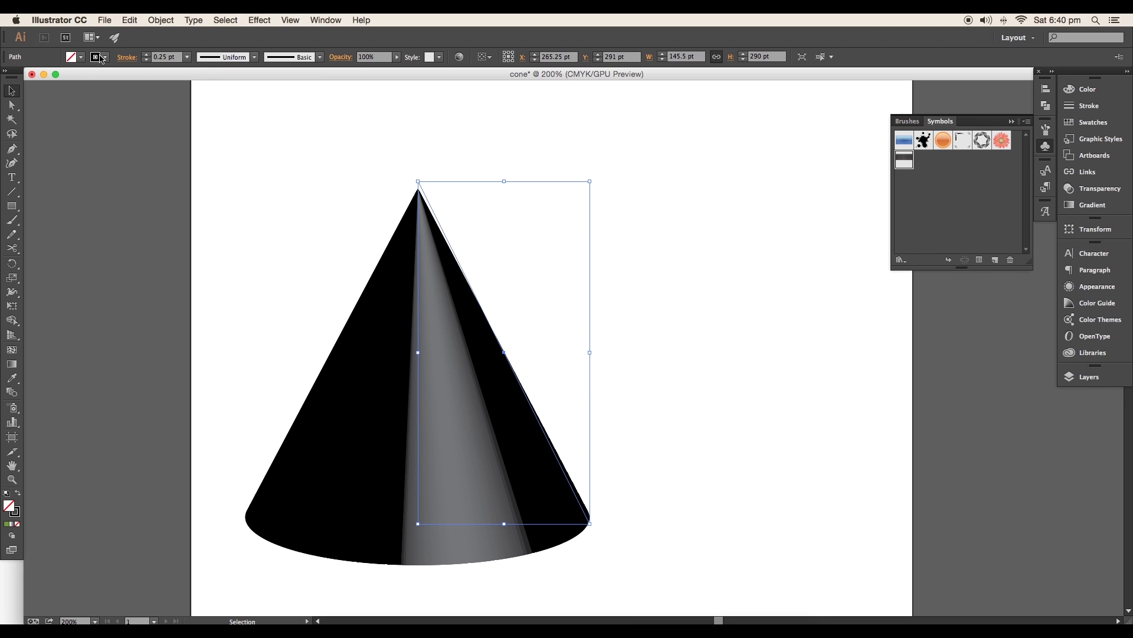
- Colour the cone green and tilt its 3D Revolve X rotation to 35°
{"action": "left_click", "coordinate": [101, 58]}
{"action": "left_click", "coordinate": [34, 86]}
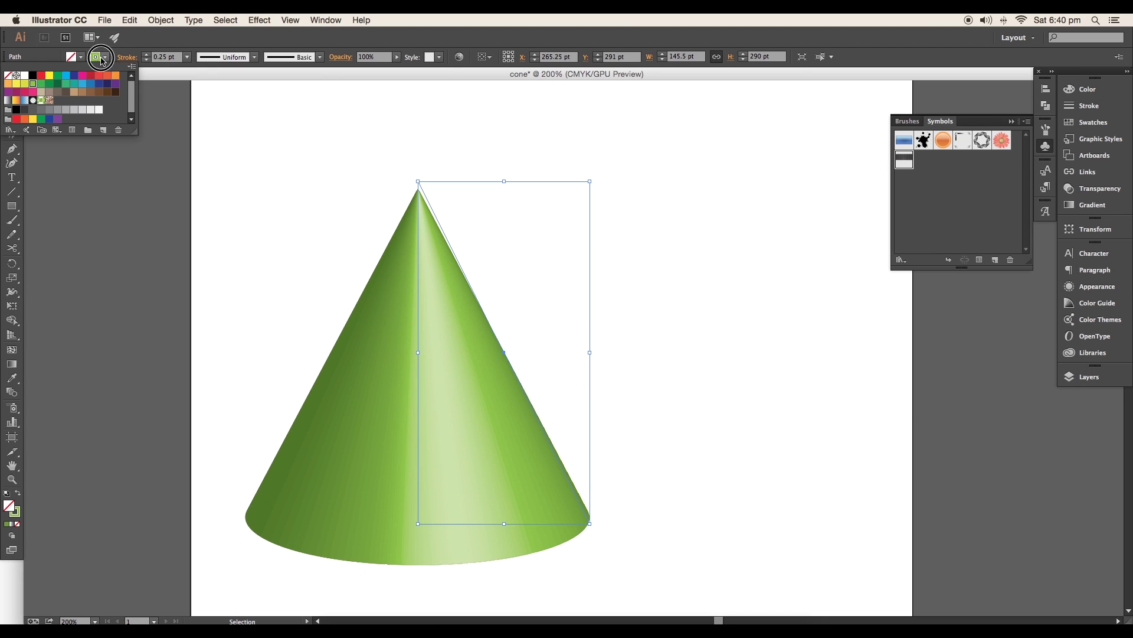
{"action": "left_click", "coordinate": [1096, 286]}
{"action": "left_click", "coordinate": [963, 305]}
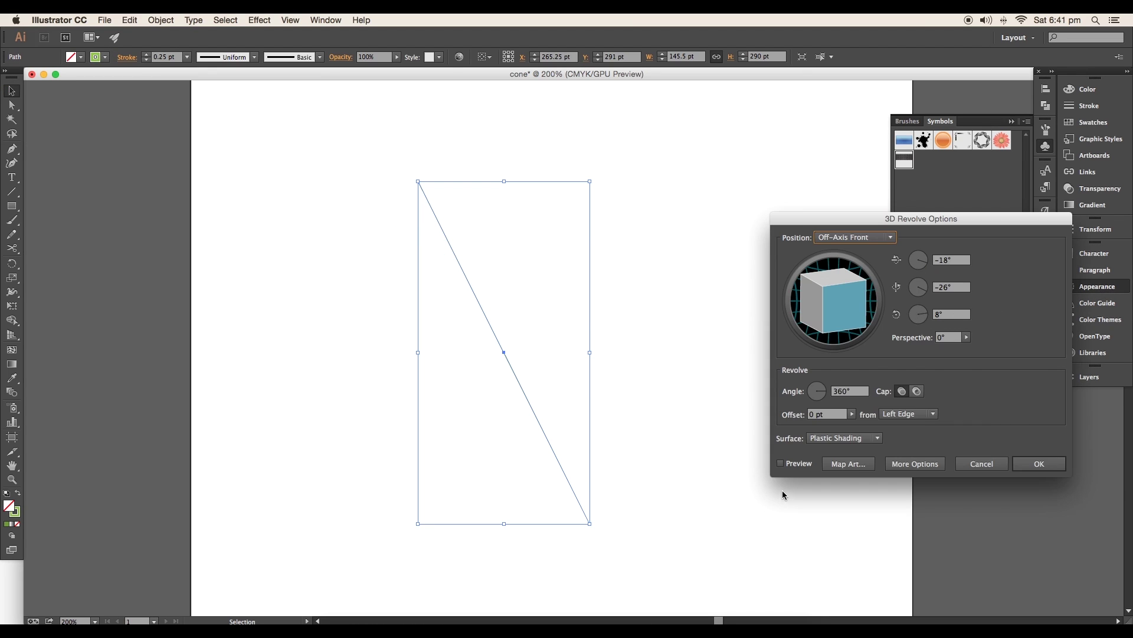
{"action": "left_click", "coordinate": [781, 463]}
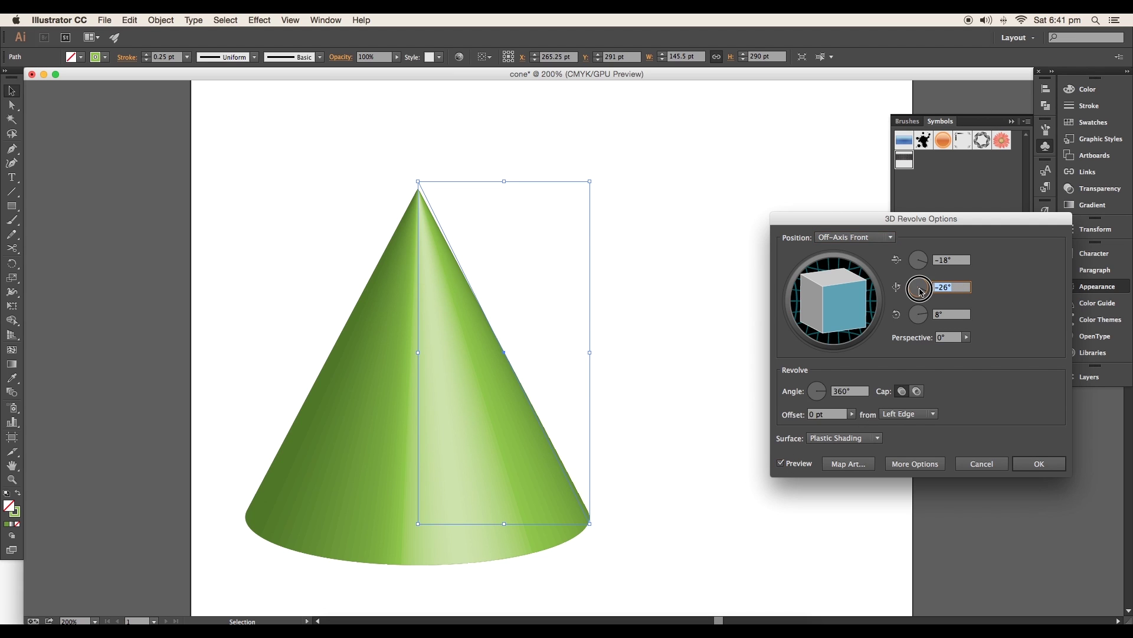
{"action": "left_click_drag", "start_coordinate": [921, 288], "coordinate": [919, 260]}
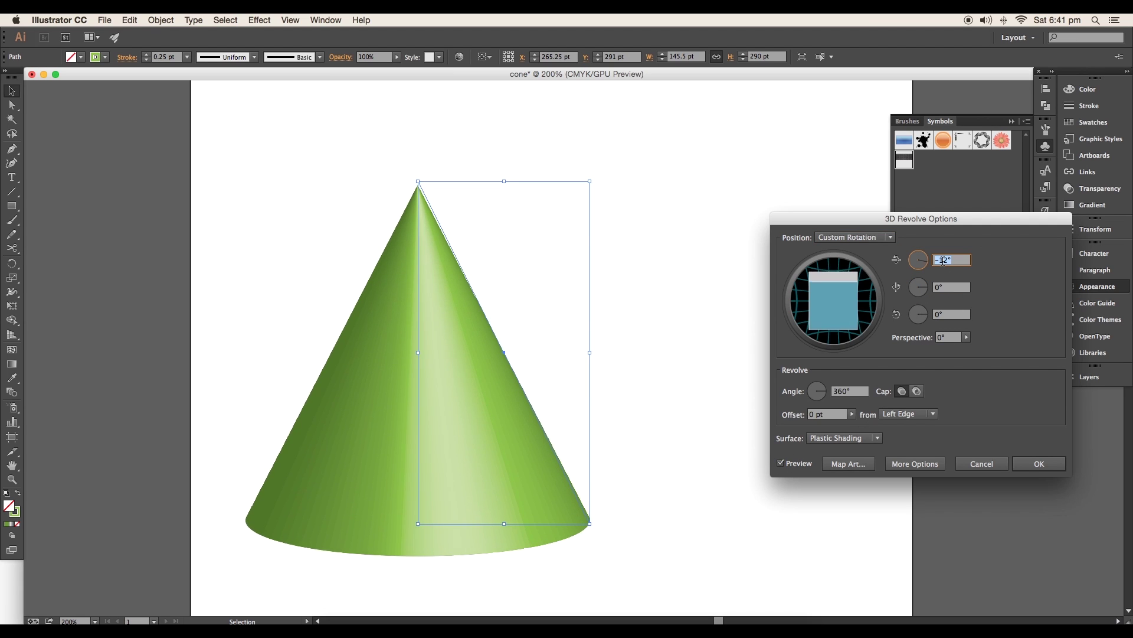
{"action": "key", "text": "shift+Up"}
{"action": "type", "text": "35"}
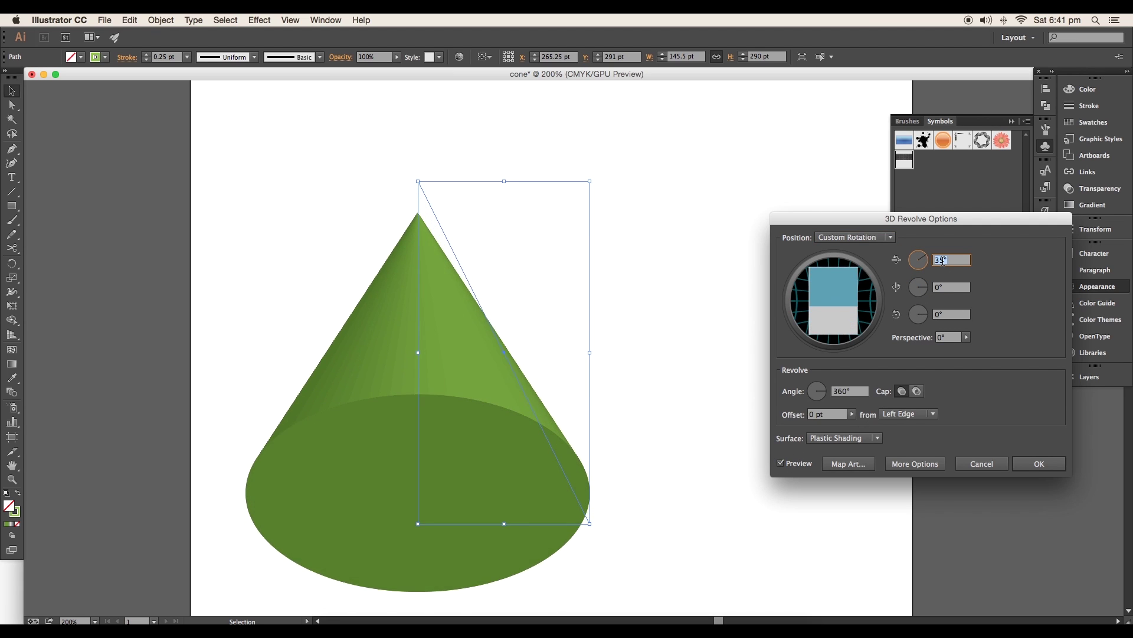
{"action": "left_click", "coordinate": [1019, 466]}
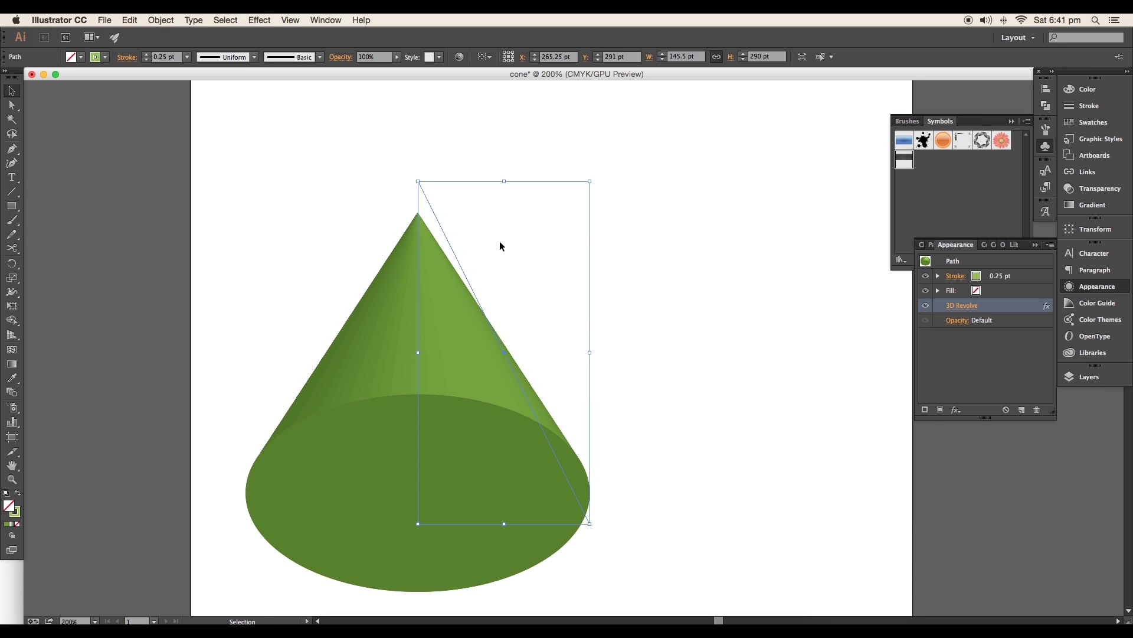
- Drag the cone's apex anchor upward to make the cone taller
{"action": "key", "text": "a"}
{"action": "left_click_drag", "start_coordinate": [413, 255], "coordinate": [407, 162]}
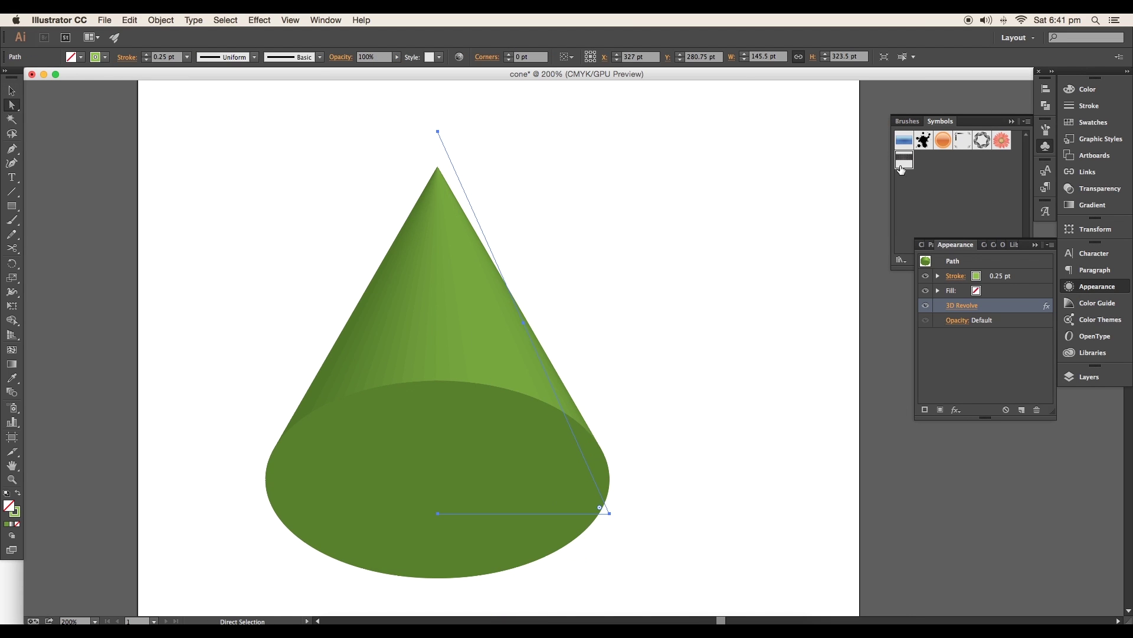
{"action": "left_click", "coordinate": [971, 308]}
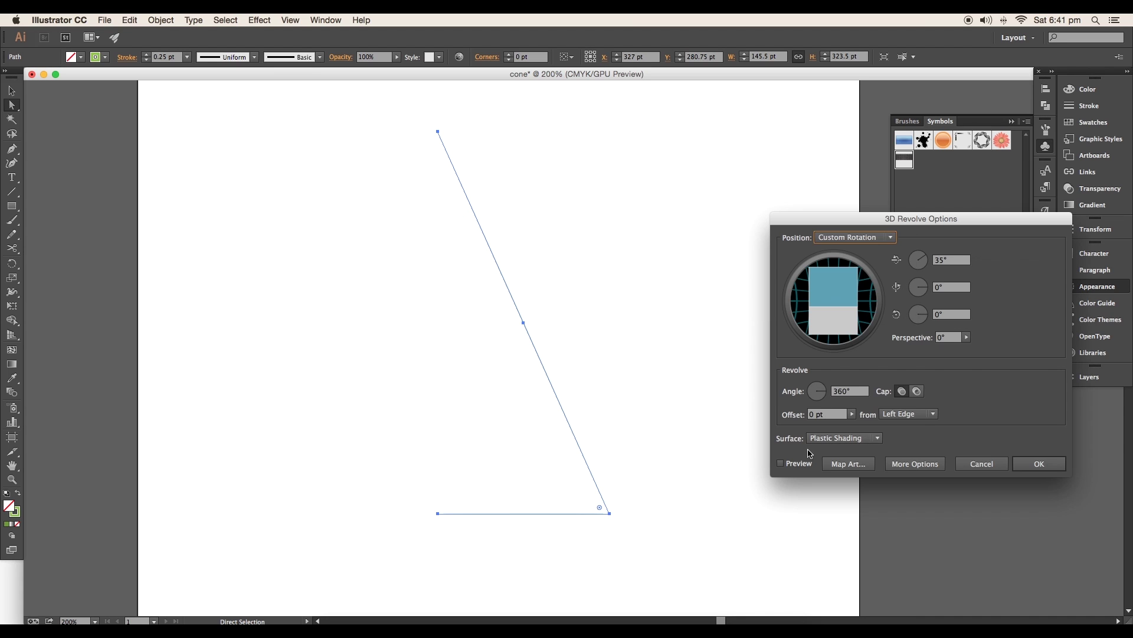
{"action": "left_click", "coordinate": [781, 464]}
- Map the 'texture' symbol onto the cone's side surface, scaled to fit
{"action": "left_click", "coordinate": [848, 463]}
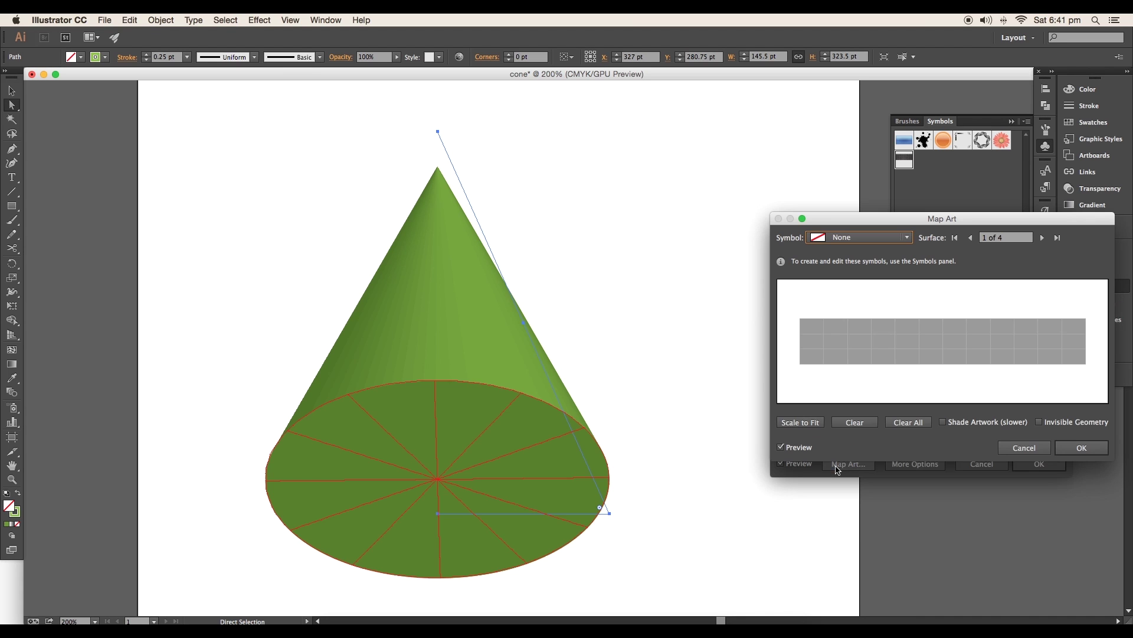
{"action": "left_click", "coordinate": [970, 237]}
{"action": "left_click", "coordinate": [859, 237]}
{"action": "left_click", "coordinate": [830, 339]}
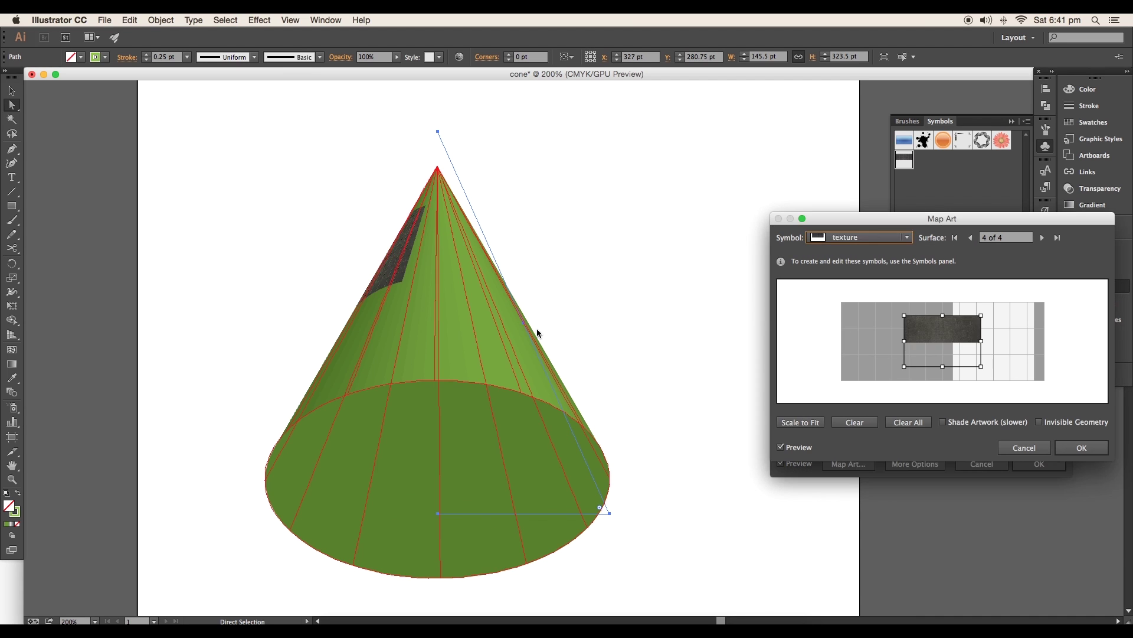
{"action": "left_click", "coordinate": [800, 422]}
{"action": "left_click_drag", "start_coordinate": [946, 341], "coordinate": [943, 326]}
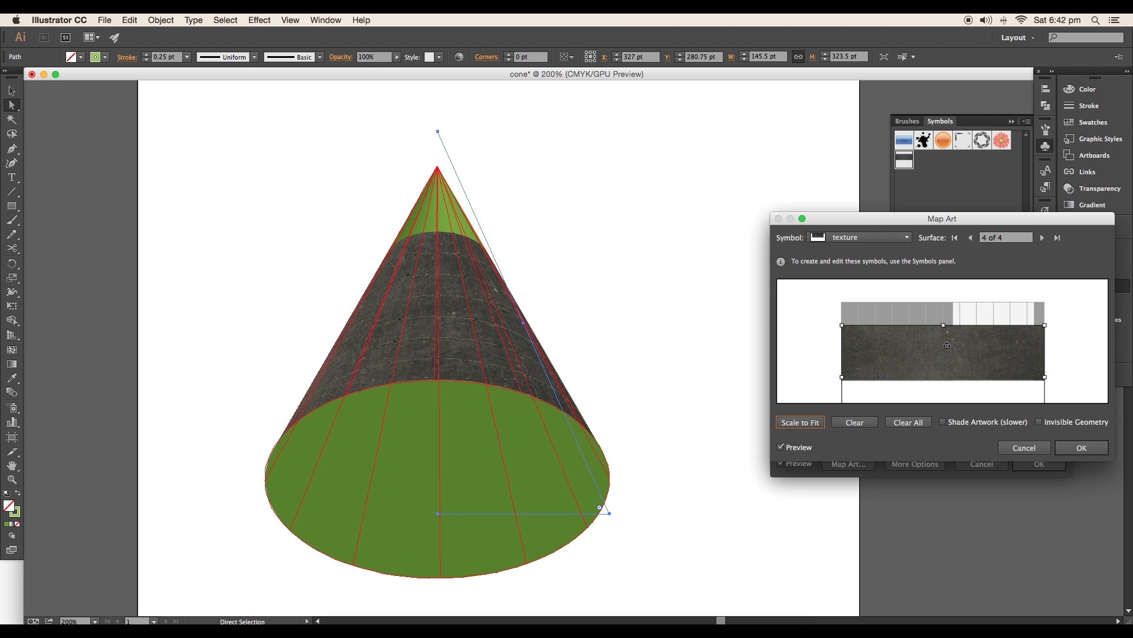
{"action": "left_click", "coordinate": [1081, 448]}
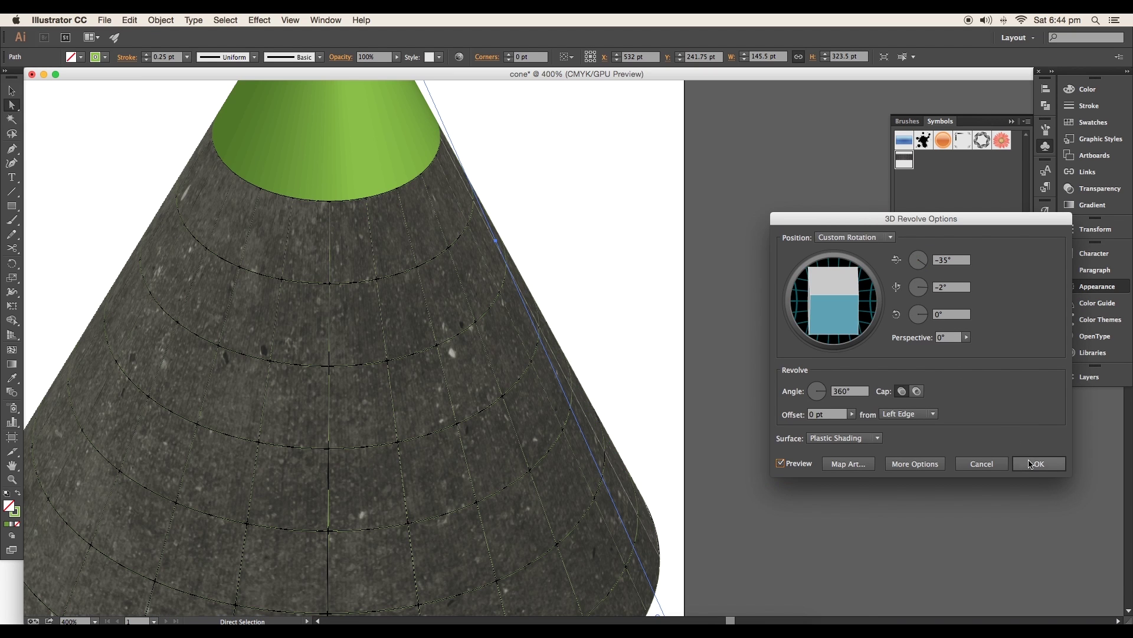
- Confirm the right cone's 3D Revolve settings and bring up the Object menu
{"action": "left_click", "coordinate": [1034, 462]}
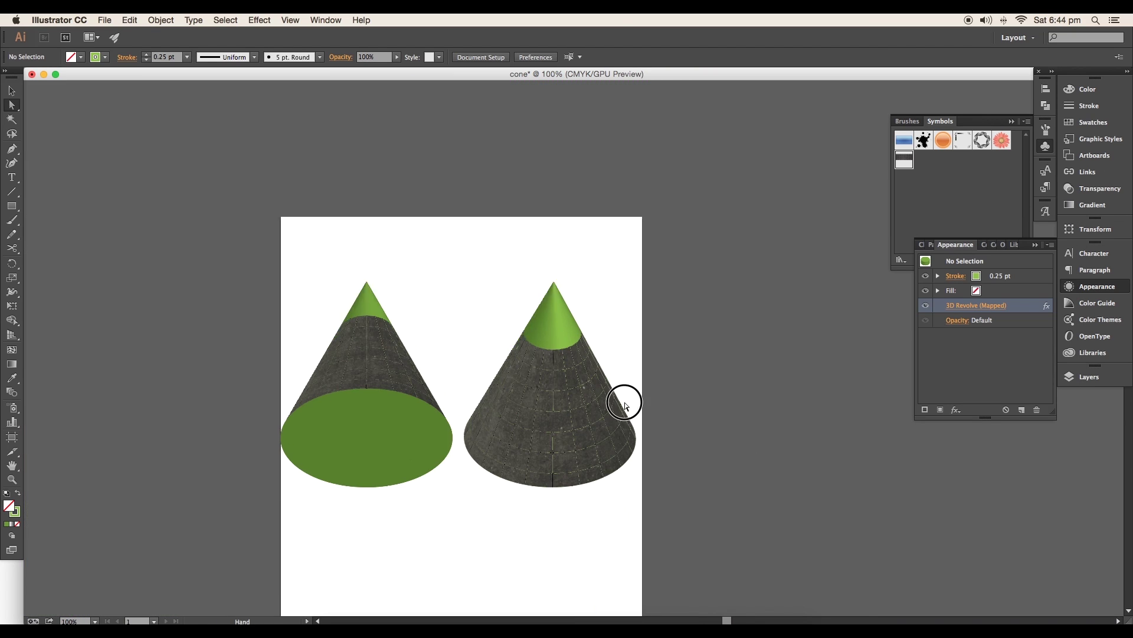
{"action": "left_click", "coordinate": [160, 20]}
- Expand the right cone's appearance and ungroup the result
{"action": "left_click", "coordinate": [190, 147]}
{"action": "right_click", "coordinate": [489, 374]}
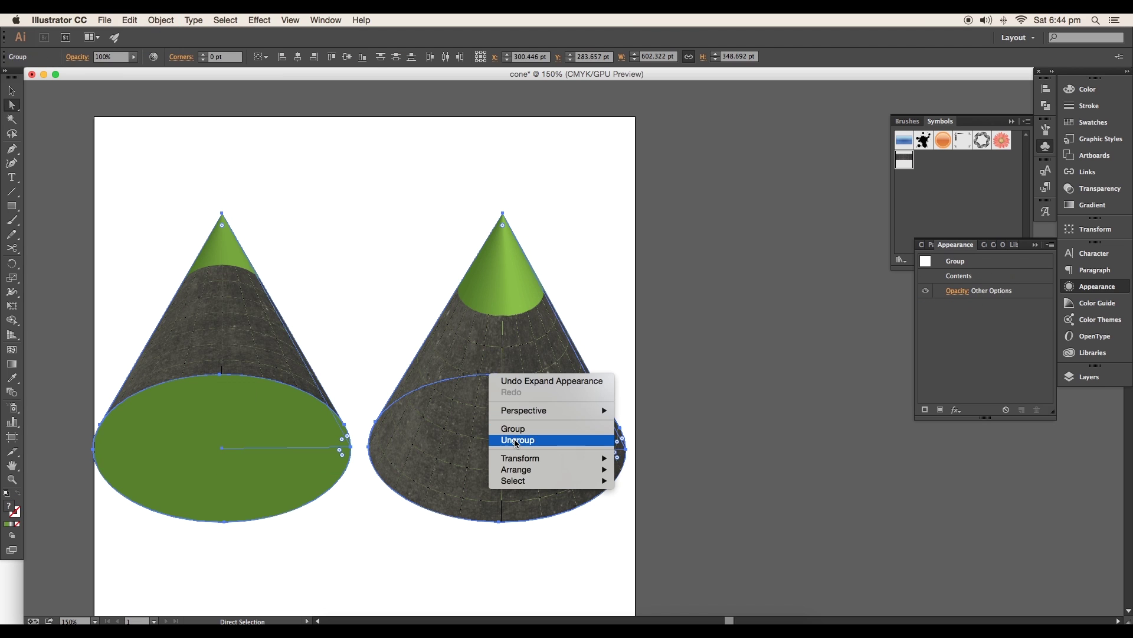
{"action": "left_click", "coordinate": [514, 439]}
{"action": "right_click", "coordinate": [518, 483]}
{"action": "key", "text": "Escape"}
- Move the textured part aside and delete the two plain green cones
{"action": "key", "text": "v"}
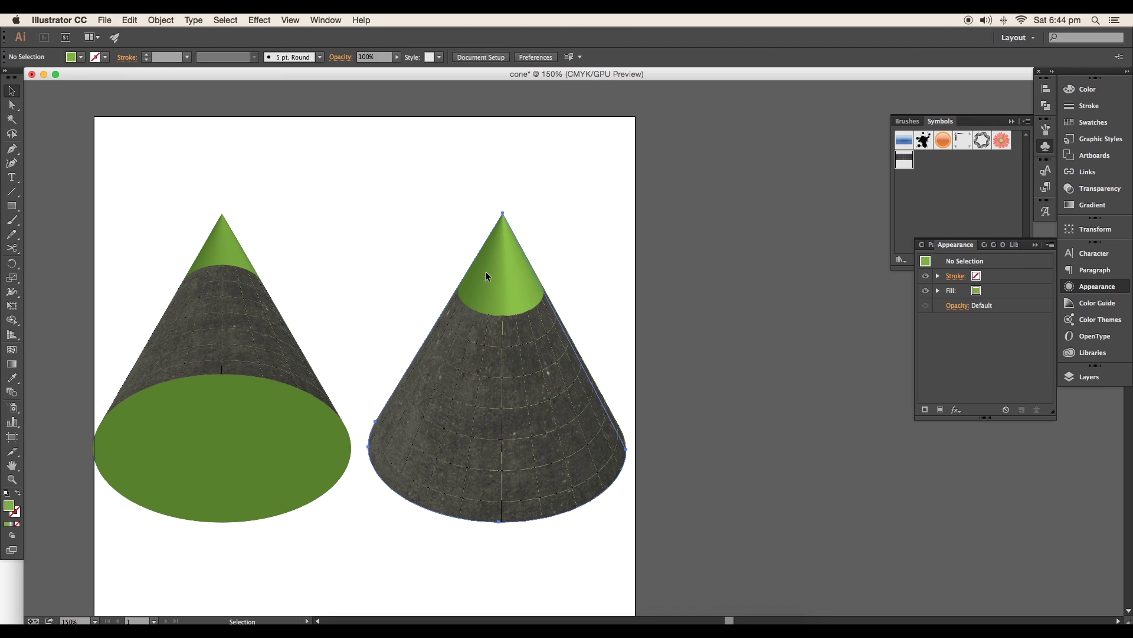
{"action": "left_click", "coordinate": [485, 271]}
{"action": "left_click_drag", "start_coordinate": [537, 351], "coordinate": [821, 358]}
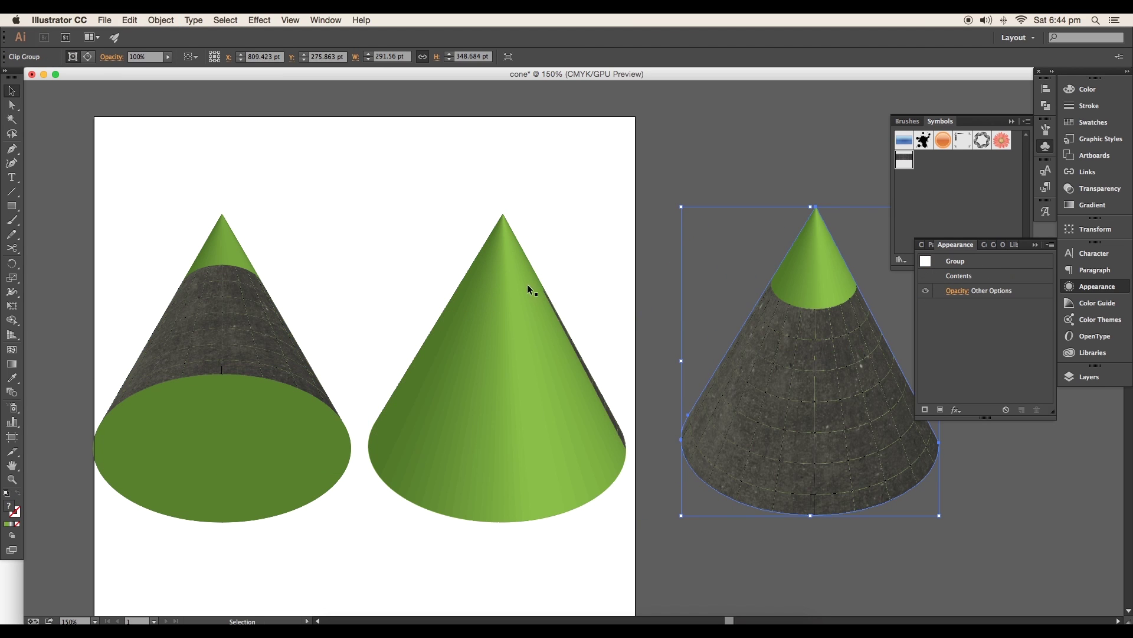
{"action": "left_click", "coordinate": [412, 408]}
{"action": "key", "text": "Delete"}
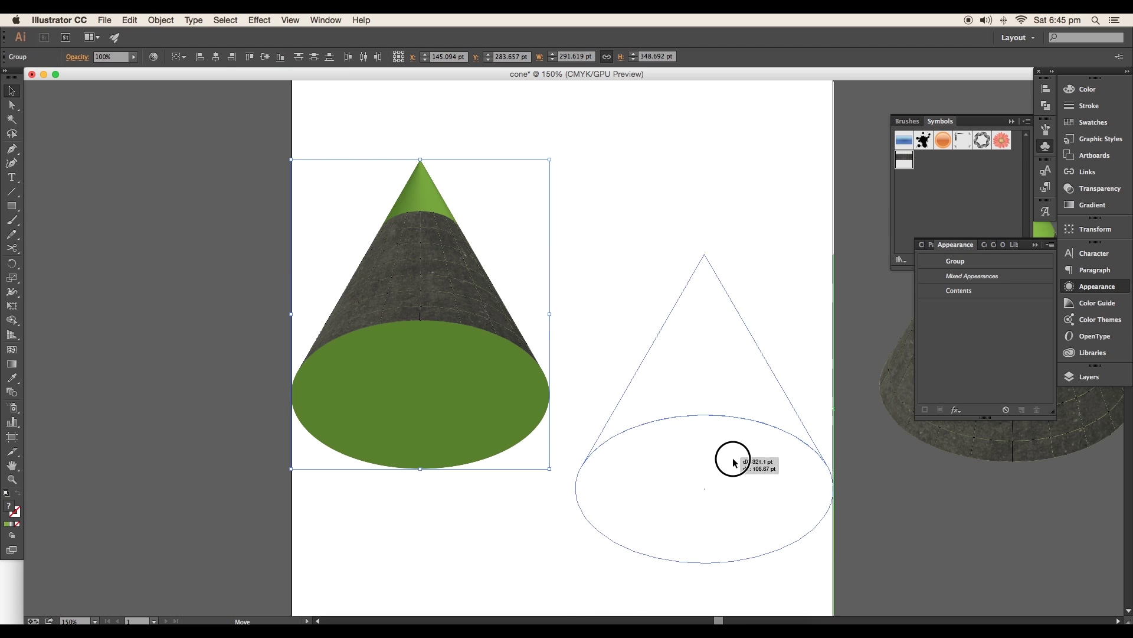
{"action": "left_click_drag", "start_coordinate": [734, 459], "coordinate": [584, 448]}
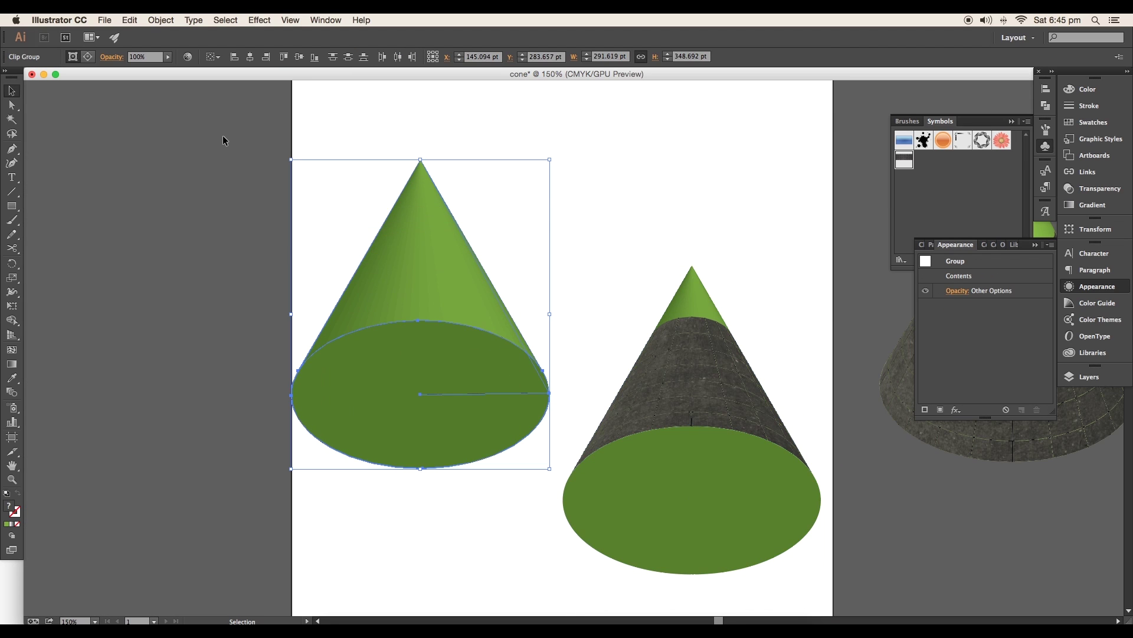
{"action": "key", "text": "Delete"}
{"action": "scroll", "coordinate": [690, 390], "scroll_direction": "up", "scroll_amount": 5}
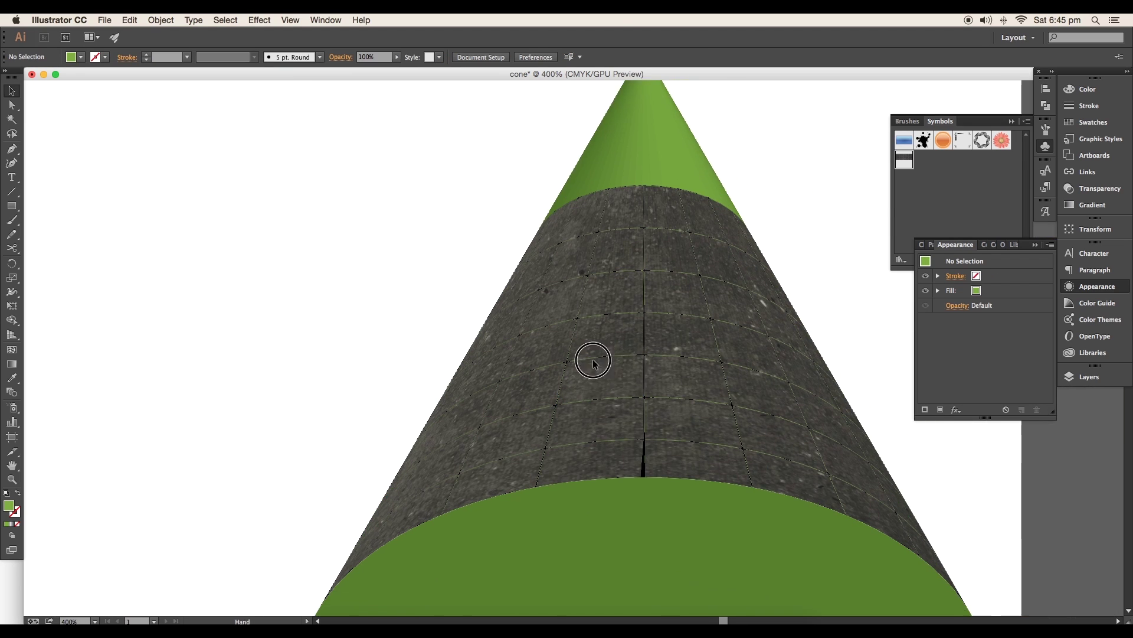
- Release the textured cone's clipping mask and ungroup the released pieces
{"action": "left_click_drag", "start_coordinate": [594, 362], "coordinate": [470, 336]}
{"action": "right_click", "coordinate": [565, 350]}
{"action": "left_click", "coordinate": [587, 418]}
{"action": "right_click", "coordinate": [566, 270]}
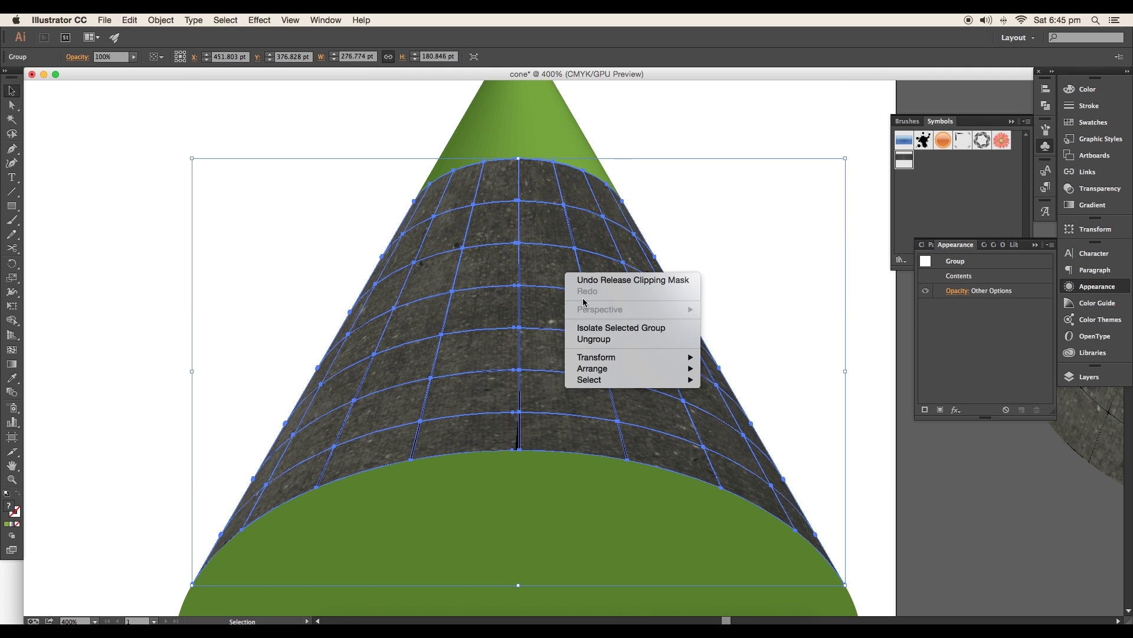
{"action": "left_click", "coordinate": [595, 337]}
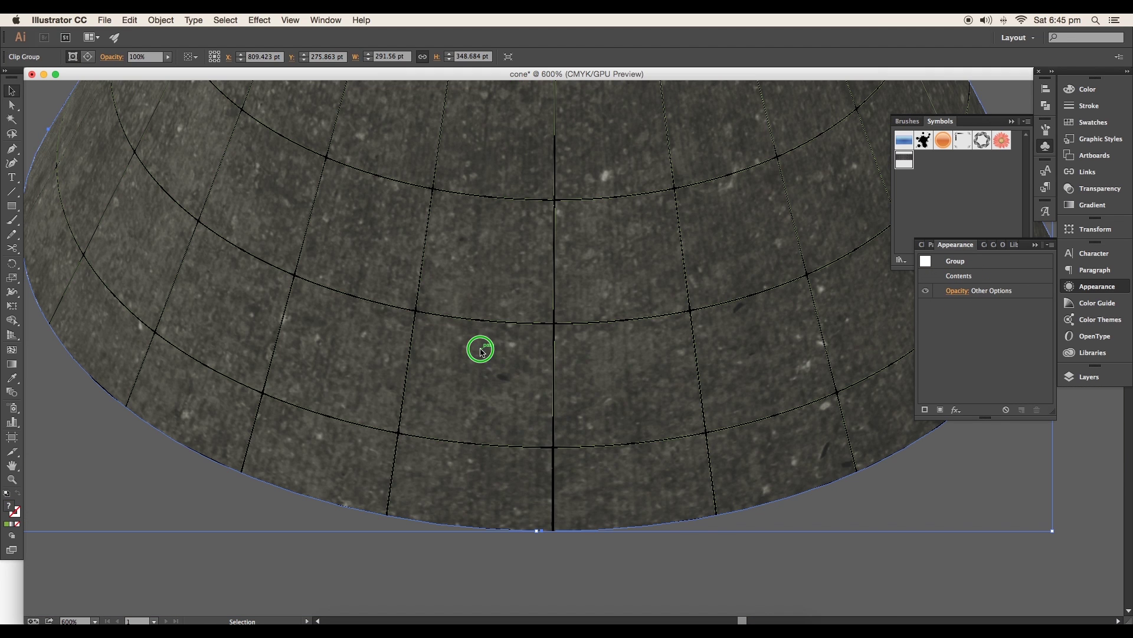
- Merge the grid pieces into one shape with Pathfinder Unite
{"action": "right_click", "coordinate": [482, 350]}
{"action": "left_click", "coordinate": [532, 399]}
{"action": "right_click", "coordinate": [527, 432]}
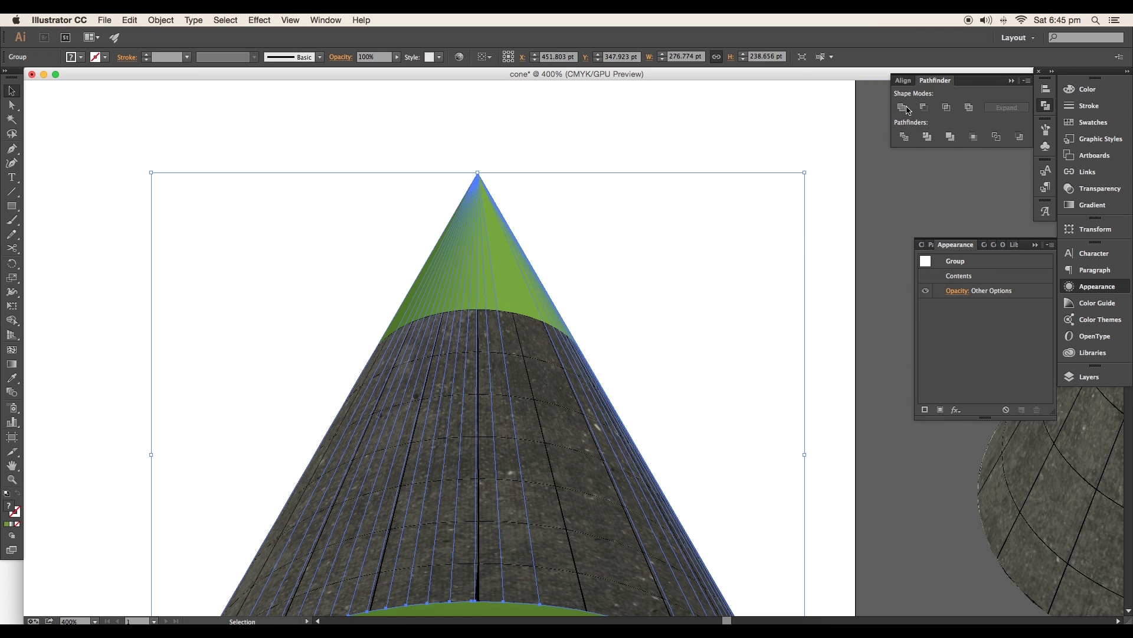
{"action": "left_click", "coordinate": [903, 107]}
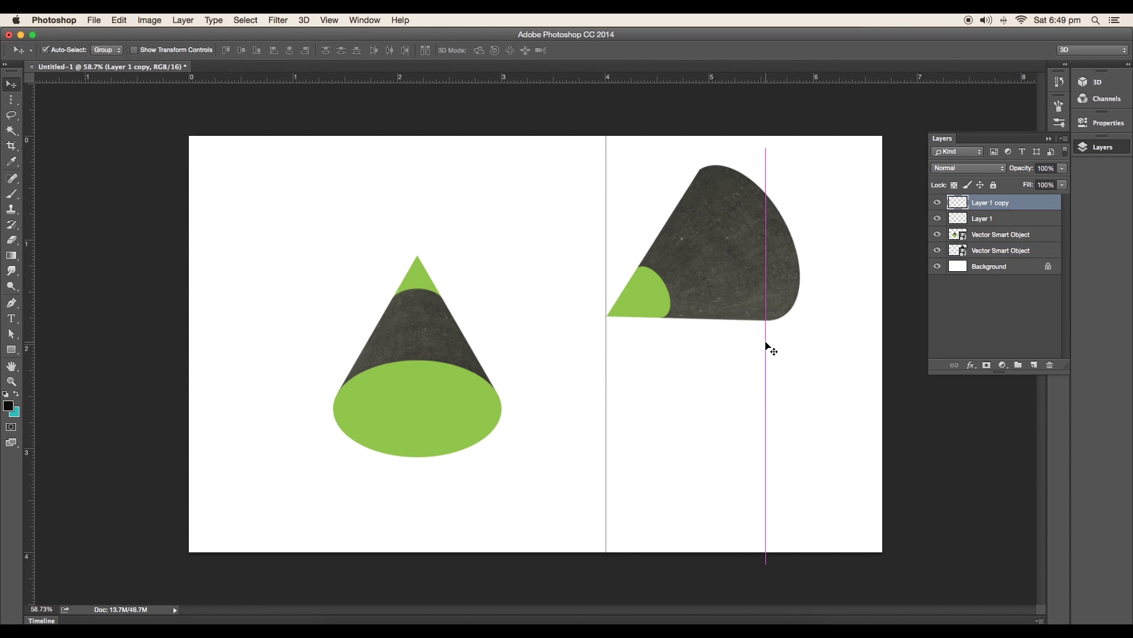
- Rotate the line layer into a diagonal and add a parallel copy lower down
{"action": "key", "text": "ctrl+t"}
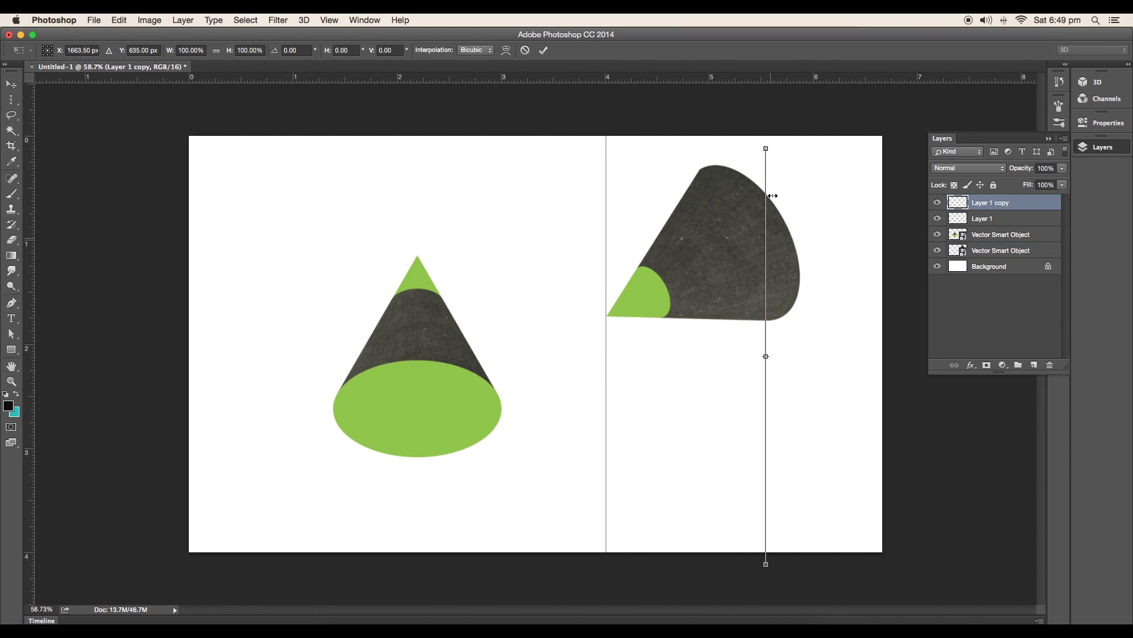
{"action": "left_click_drag", "start_coordinate": [767, 549], "coordinate": [584, 461]}
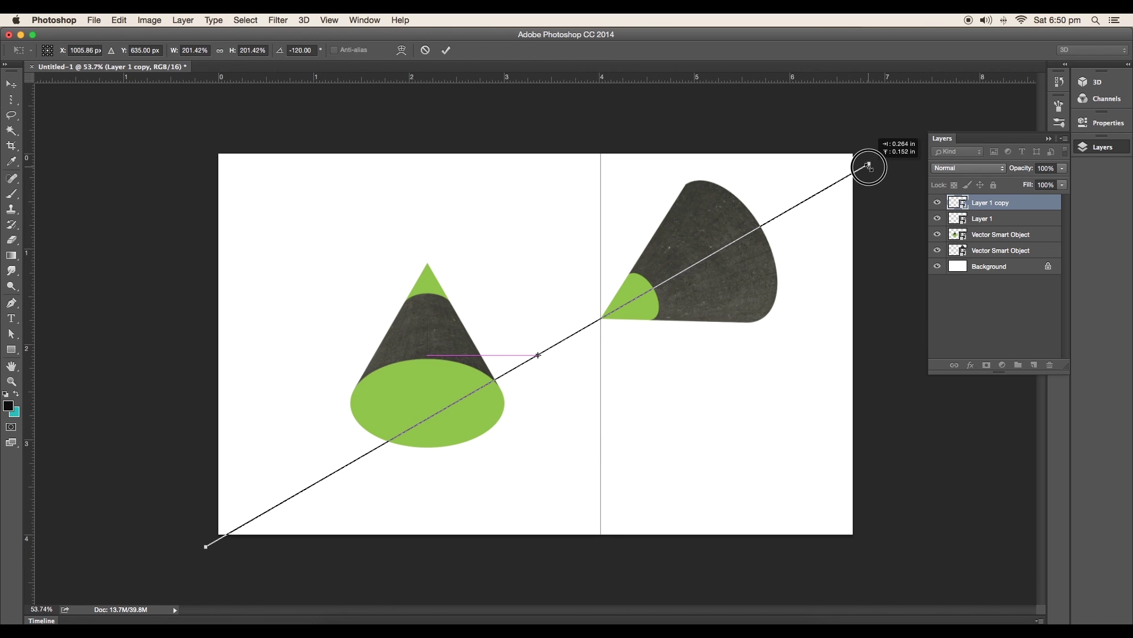
{"action": "key", "text": "Return"}
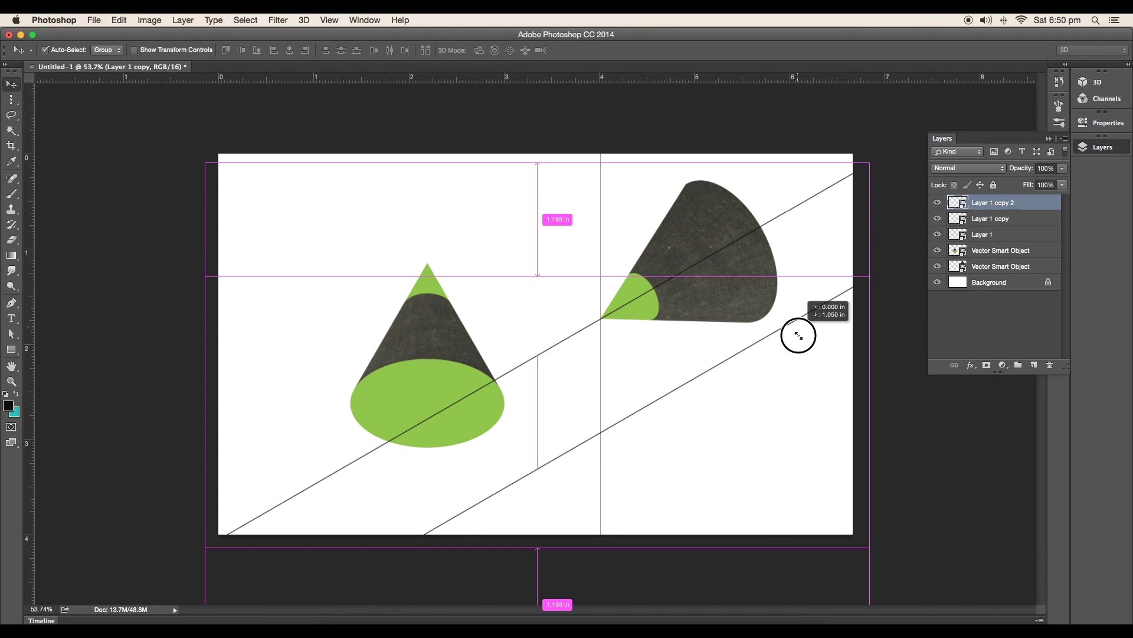
{"action": "left_click_drag", "start_coordinate": [726, 248], "coordinate": [771, 394]}
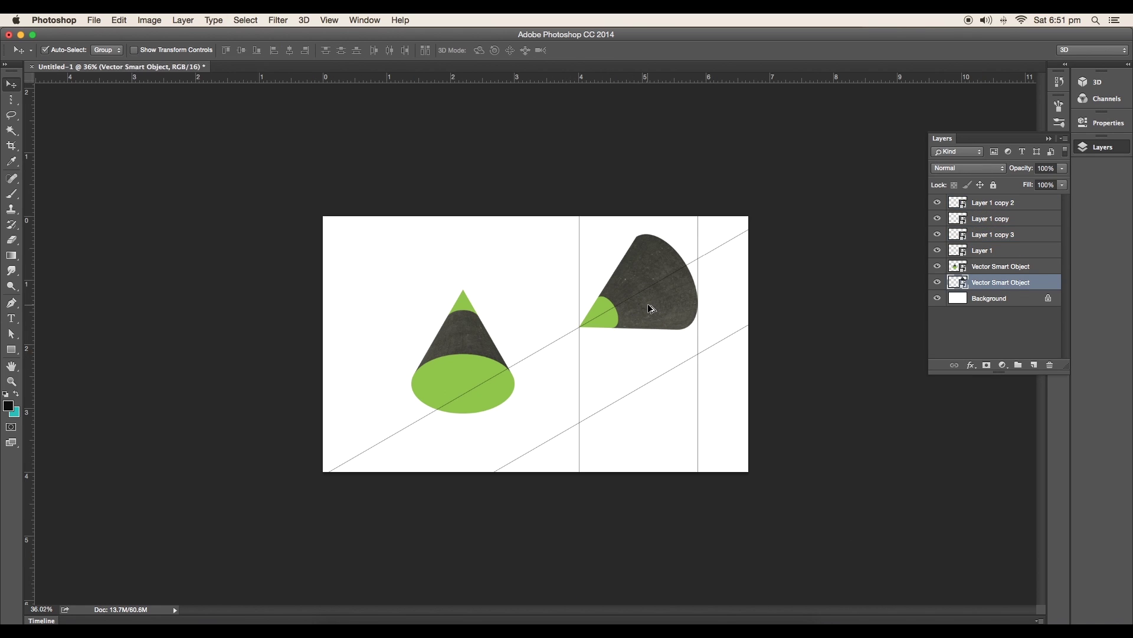
- Duplicate the sideways cone up-right, one layer lower, along the diagonal line
{"action": "left_click_drag", "start_coordinate": [650, 308], "coordinate": [708, 274]}
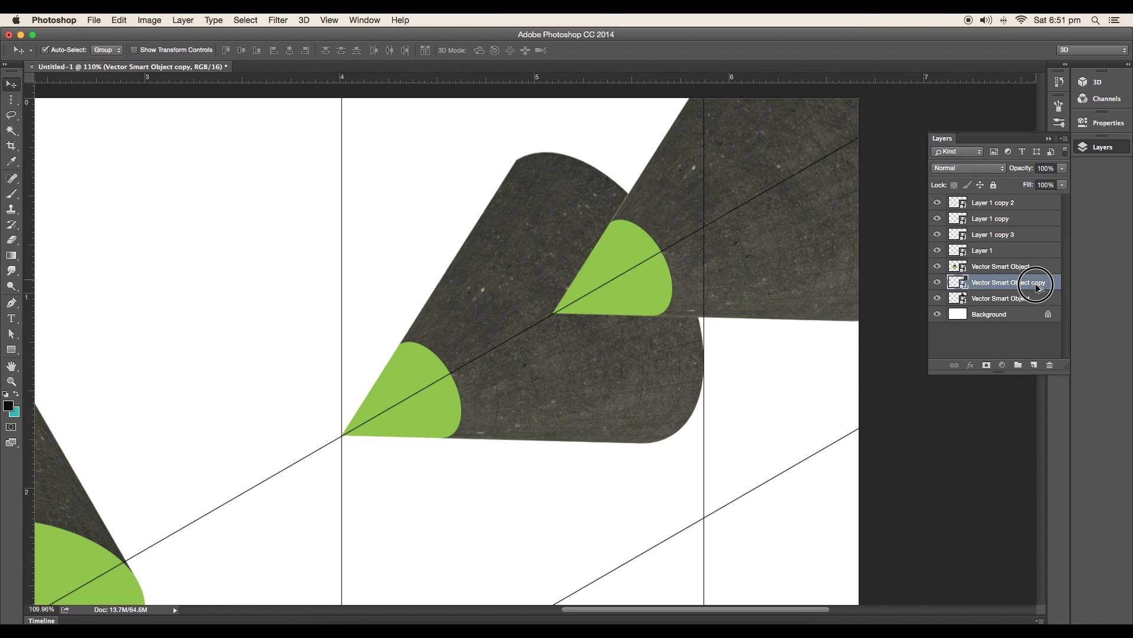
{"action": "left_click_drag", "start_coordinate": [1009, 282], "coordinate": [1010, 301]}
{"action": "left_click_drag", "start_coordinate": [732, 265], "coordinate": [727, 279]}
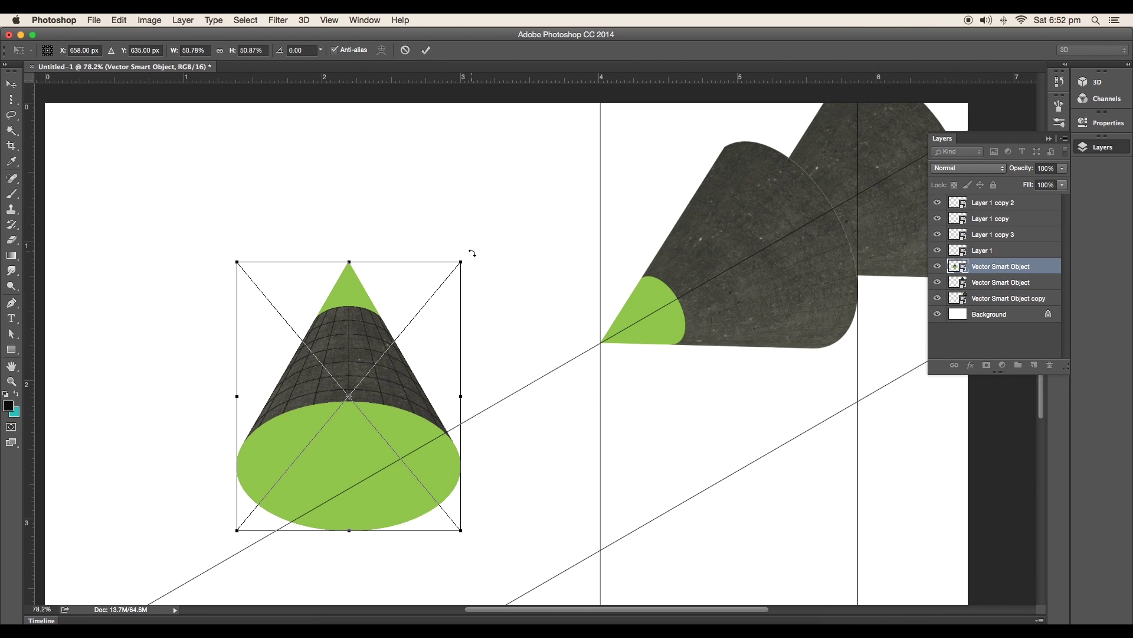
- Turn the left cone upside down and move it onto the diagonal line
{"action": "left_click_drag", "start_coordinate": [472, 255], "coordinate": [269, 488]}
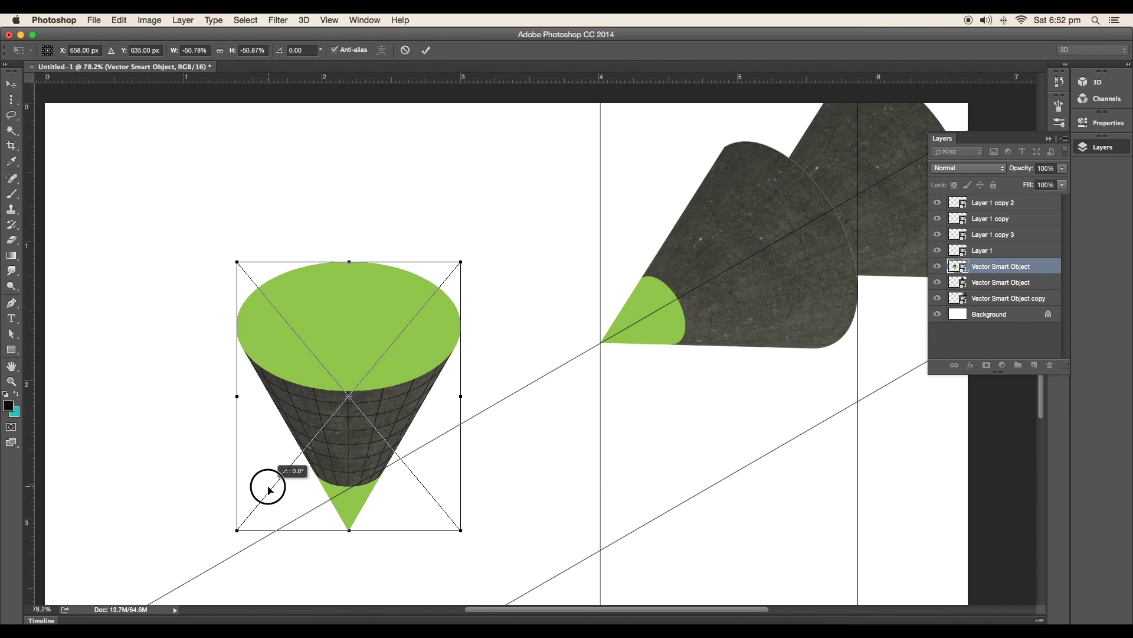
{"action": "key", "text": "Return"}
{"action": "left_click_drag", "start_coordinate": [348, 396], "coordinate": [503, 371]}
- Copy the sideways cone just below the original, beneath the other layers
{"action": "left_click", "coordinate": [702, 280]}
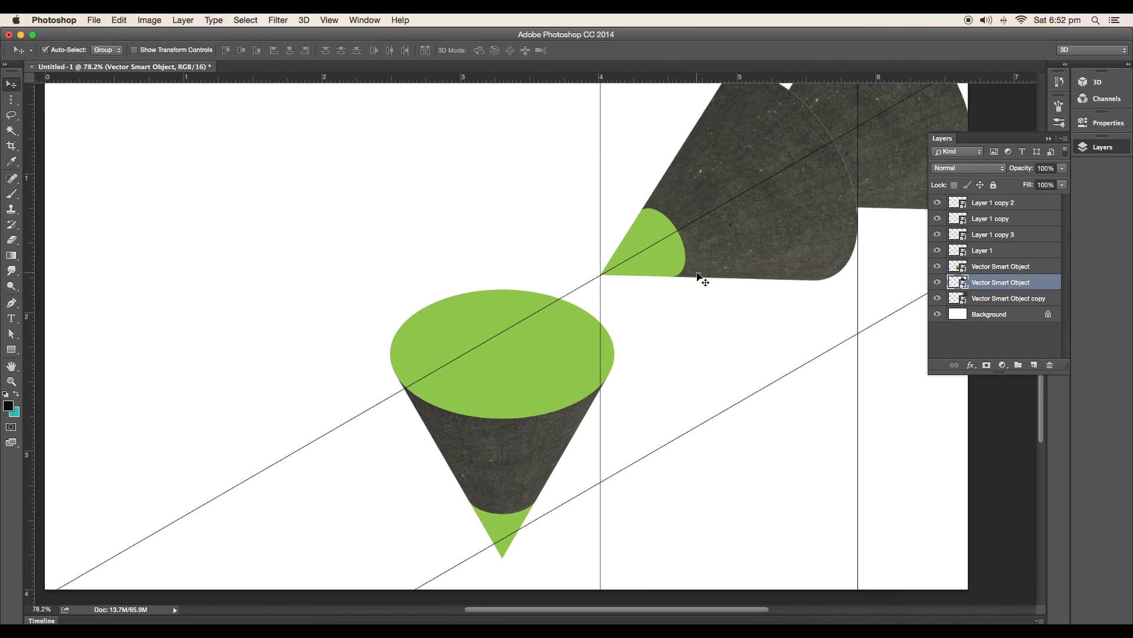
{"action": "left_click_drag", "start_coordinate": [733, 261], "coordinate": [742, 412], "text": "alt"}
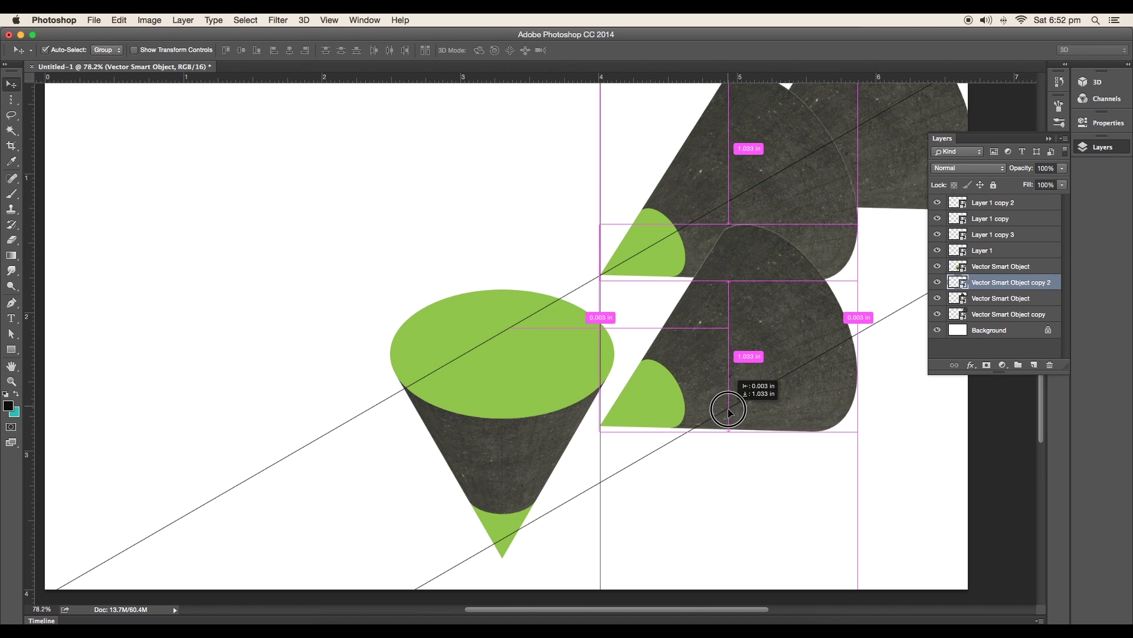
{"action": "left_click", "coordinate": [1040, 316]}
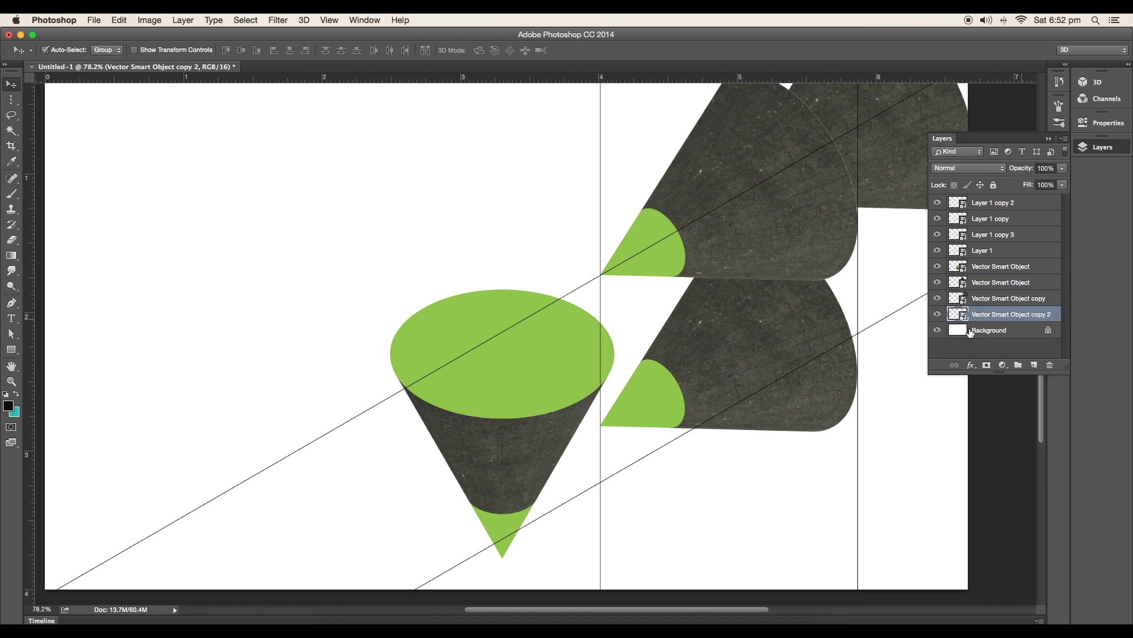
{"action": "mouse_move", "coordinate": [796, 326]}
{"action": "left_mouse_down"}
{"action": "mouse_move", "coordinate": [795, 346]}
{"action": "mouse_move", "coordinate": [727, 315]}
{"action": "left_mouse_up"}
- Add a rotated cone copy beside the left cone at the bottom of the stack
{"action": "left_click_drag", "start_coordinate": [390, 372], "coordinate": [479, 431], "text": "alt"}
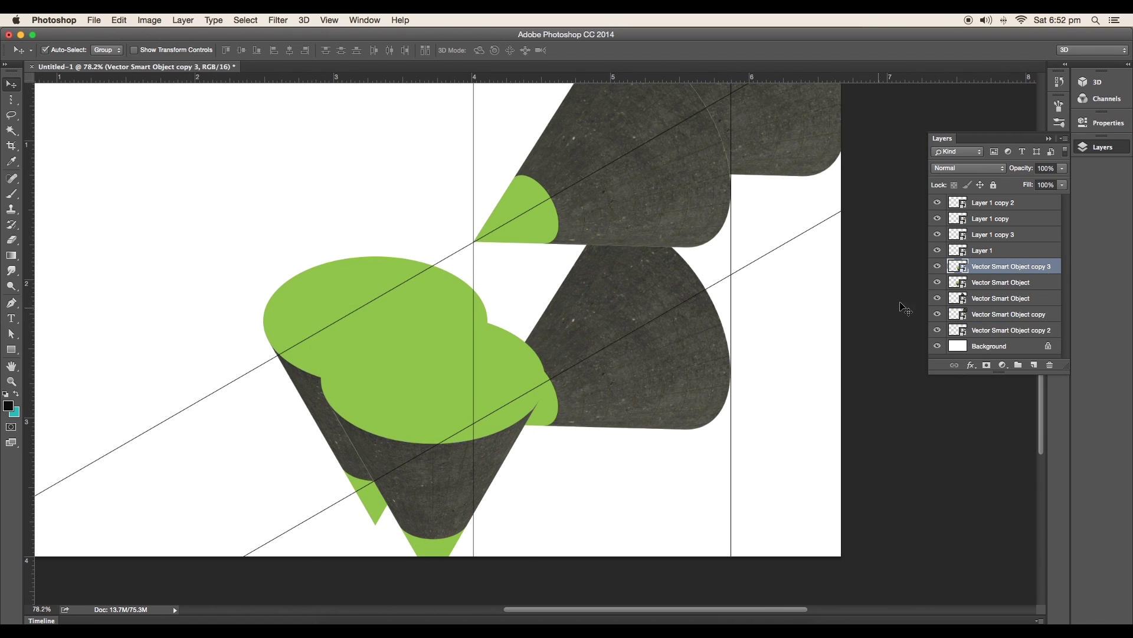
{"action": "left_click_drag", "start_coordinate": [1010, 266], "coordinate": [1018, 338]}
{"action": "key", "text": "ctrl+t"}
{"action": "mouse_move", "coordinate": [568, 532]}
{"action": "left_mouse_down"}
{"action": "mouse_move", "coordinate": [608, 481]}
{"action": "mouse_move", "coordinate": [509, 540]}
{"action": "left_mouse_up"}
{"action": "left_click_drag", "start_coordinate": [514, 469], "coordinate": [552, 428]}
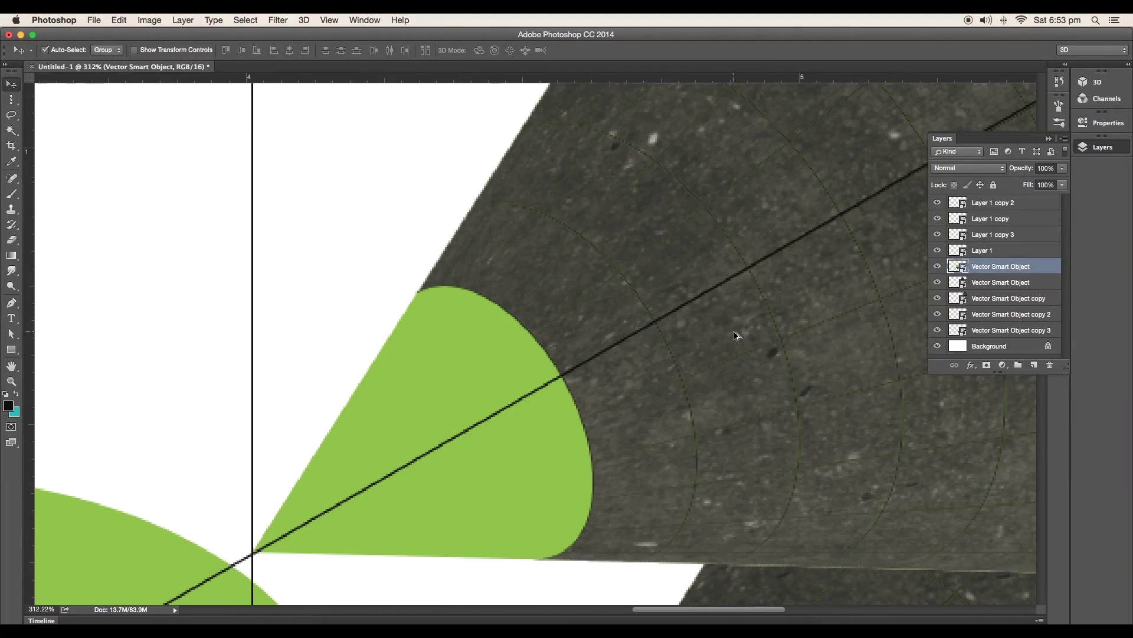
{"action": "scroll", "coordinate": [733, 331], "scroll_direction": "up", "scroll_amount": 3}
{"action": "scroll", "coordinate": [733, 330], "scroll_direction": "down", "scroll_amount": 5}
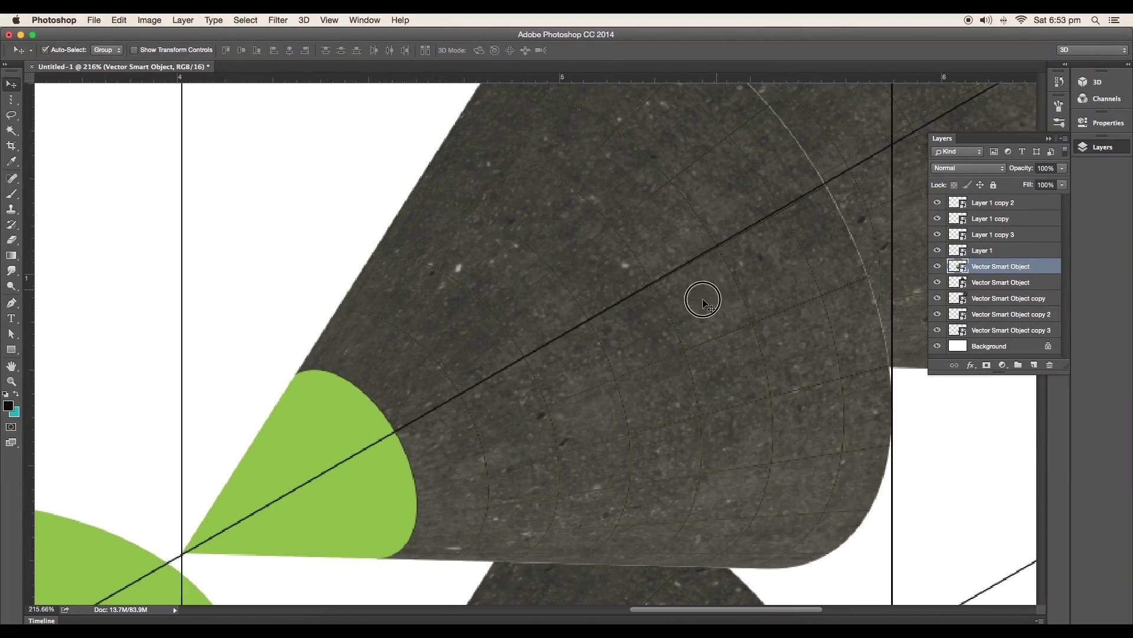
{"action": "scroll", "coordinate": [704, 301], "scroll_direction": "down", "scroll_amount": 5}
{"action": "scroll", "coordinate": [584, 407], "scroll_direction": "down", "scroll_amount": 5}
{"action": "left_click", "coordinate": [1001, 282]}
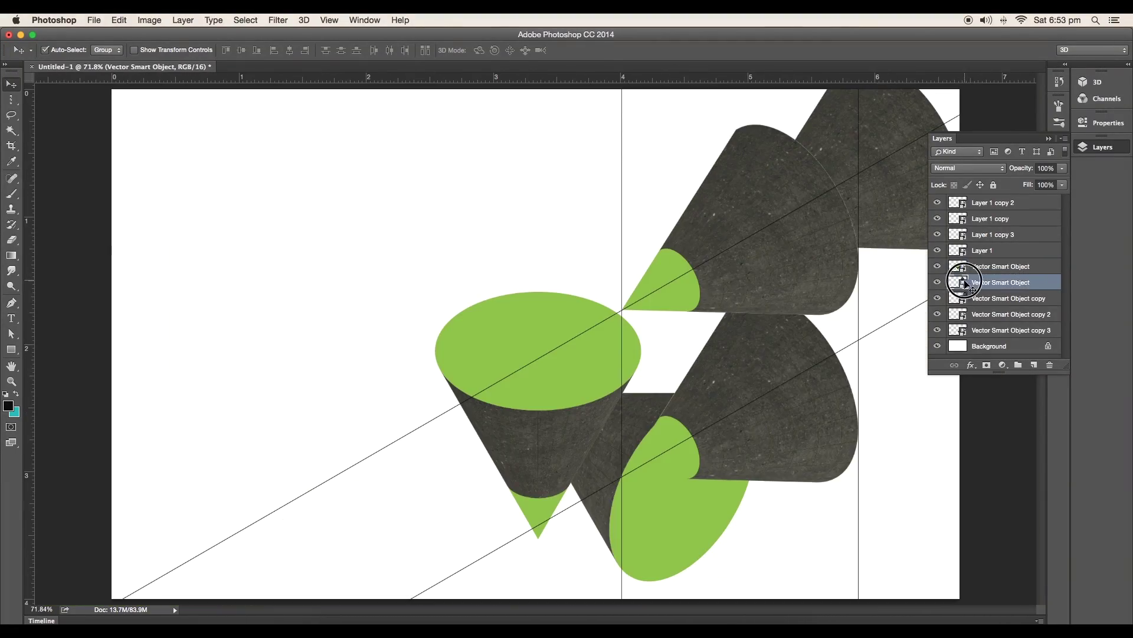
{"action": "double_click", "coordinate": [964, 282]}
{"action": "scroll", "coordinate": [561, 368], "scroll_direction": "up", "scroll_amount": 5}
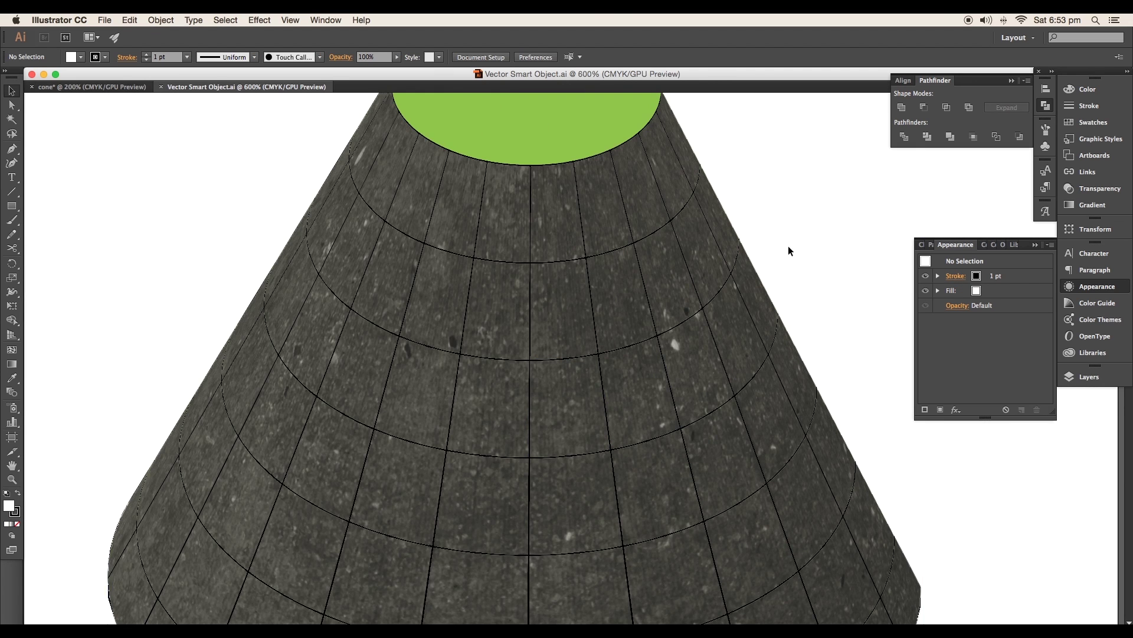
- Shift the cone's concrete grid down-left and release its clipping mask
{"action": "left_click", "coordinate": [610, 354]}
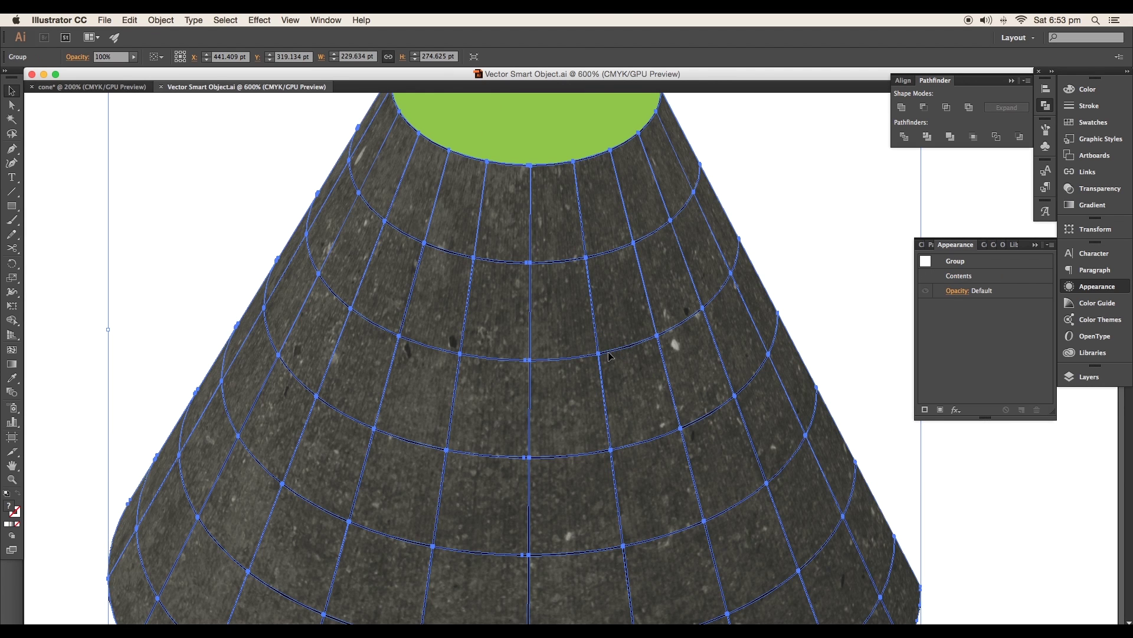
{"action": "left_click_drag", "start_coordinate": [599, 356], "coordinate": [505, 387]}
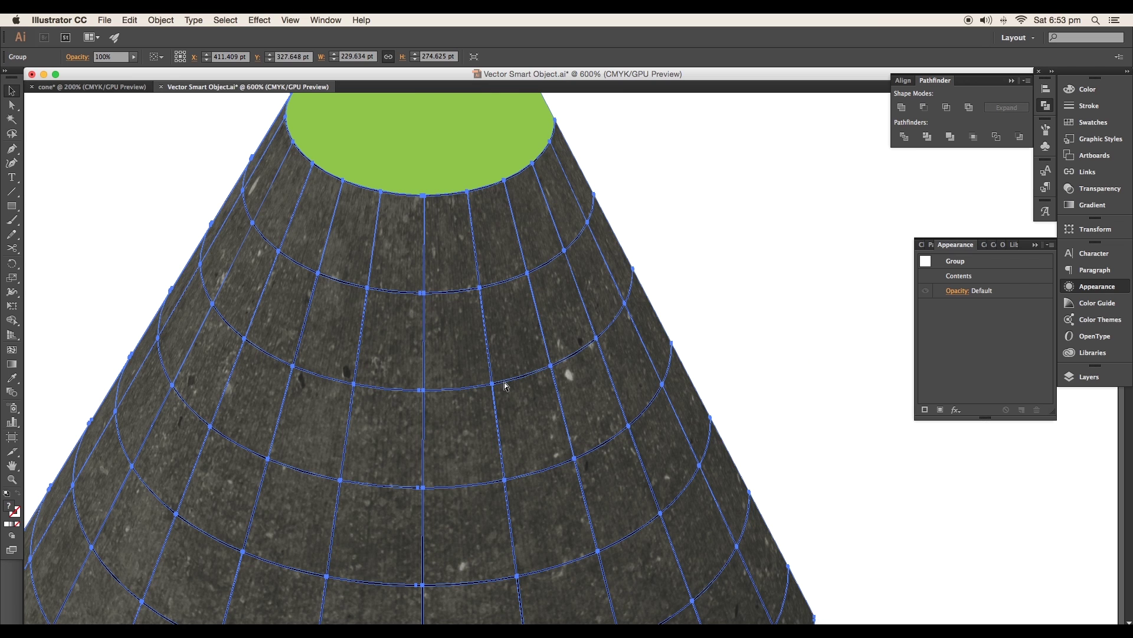
{"action": "double_click", "coordinate": [517, 380]}
{"action": "right_click", "coordinate": [527, 313]}
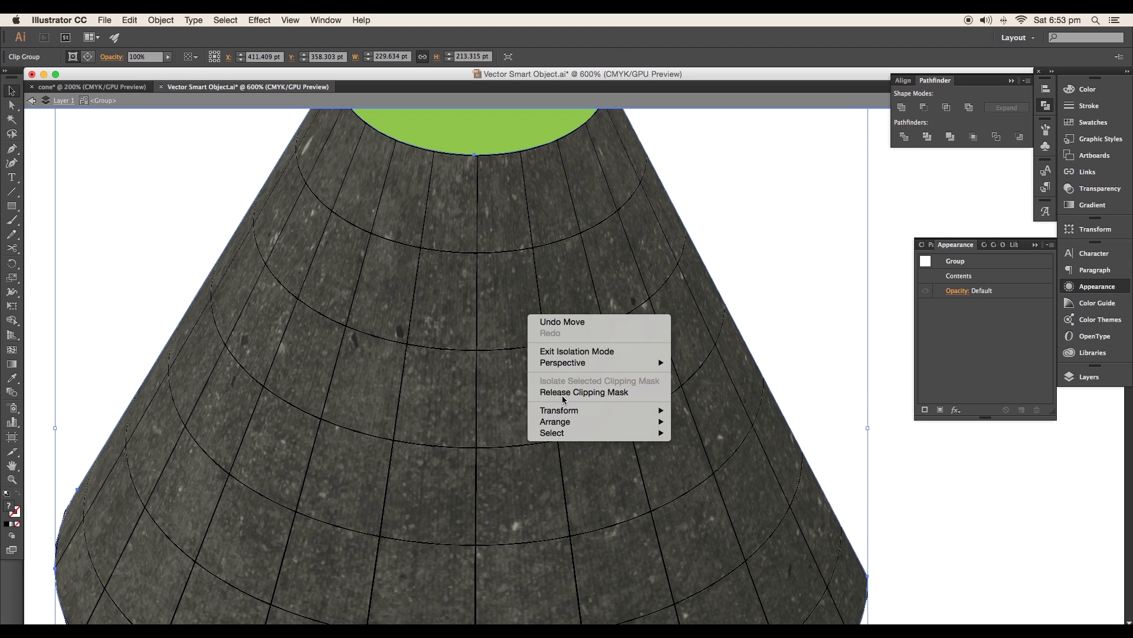
{"action": "left_click", "coordinate": [584, 393]}
{"action": "right_click", "coordinate": [653, 341]}
{"action": "key", "text": "Escape"}
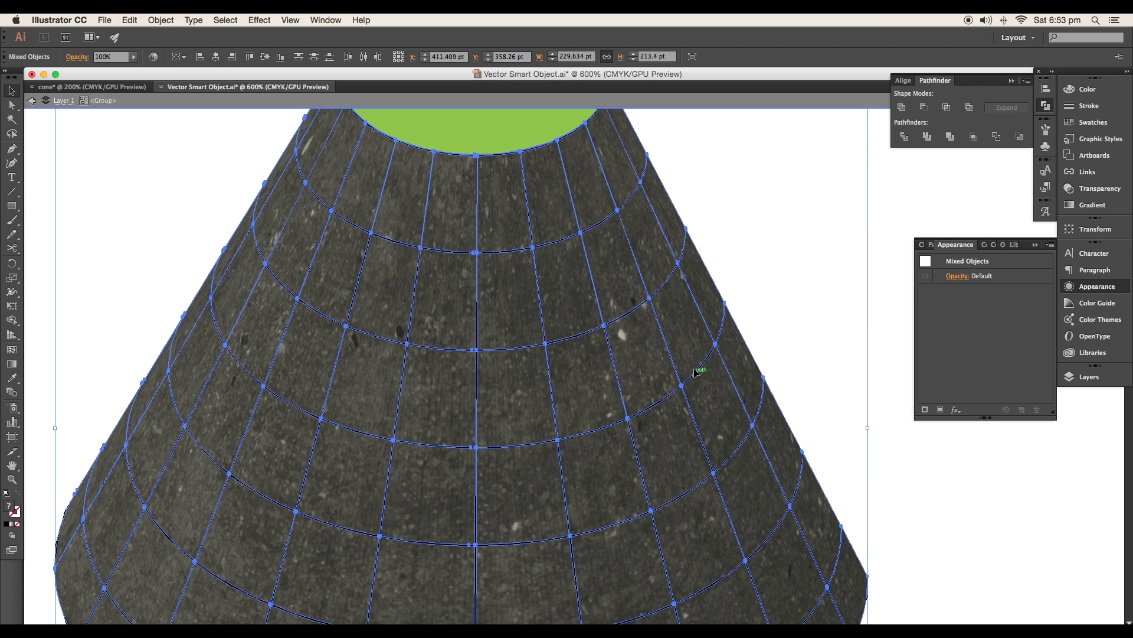
{"action": "left_click", "coordinate": [774, 254]}
{"action": "key", "text": "super+minus"}
- Save the edited cone file back to Photoshop
{"action": "left_click", "coordinate": [105, 19]}
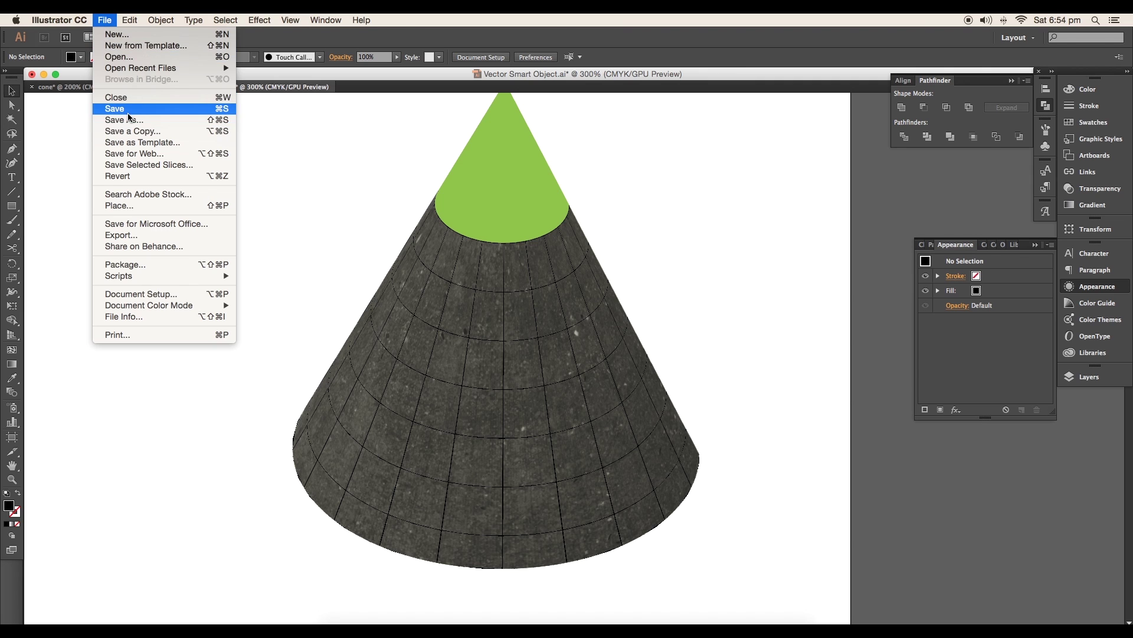
{"action": "left_click", "coordinate": [115, 109]}
{"action": "key", "text": "super+Tab"}
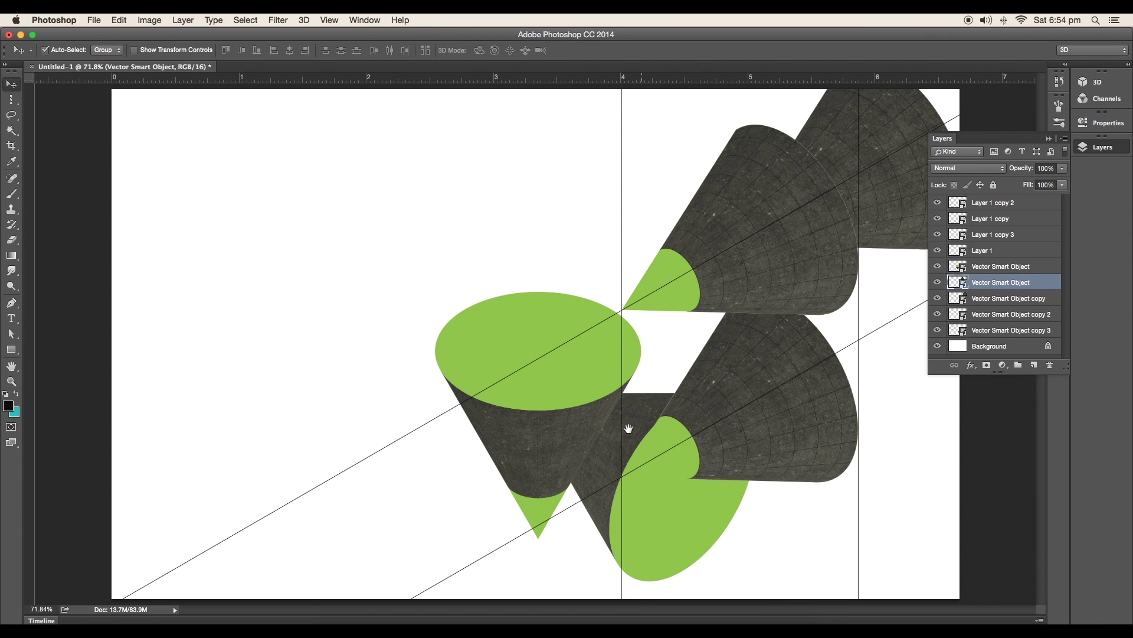
{"action": "scroll", "coordinate": [779, 285], "scroll_direction": "up", "scroll_amount": 5}
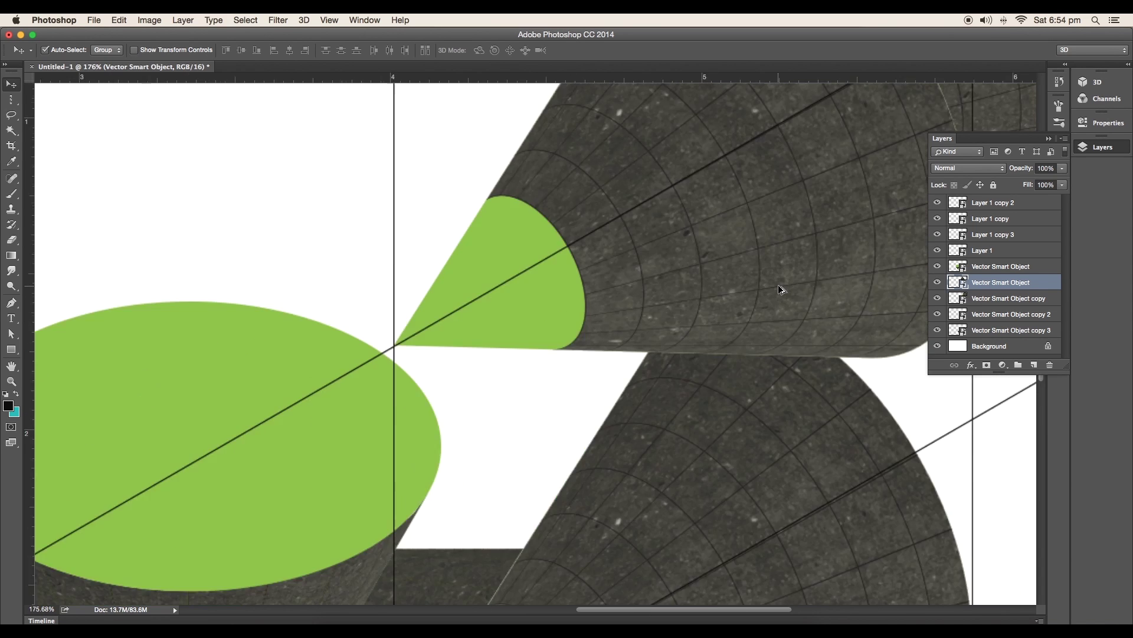
{"action": "scroll", "coordinate": [778, 284], "scroll_direction": "down", "scroll_amount": 3}
{"action": "scroll", "coordinate": [719, 437], "scroll_direction": "up", "scroll_amount": 5}
{"action": "left_click", "coordinate": [1001, 266]}
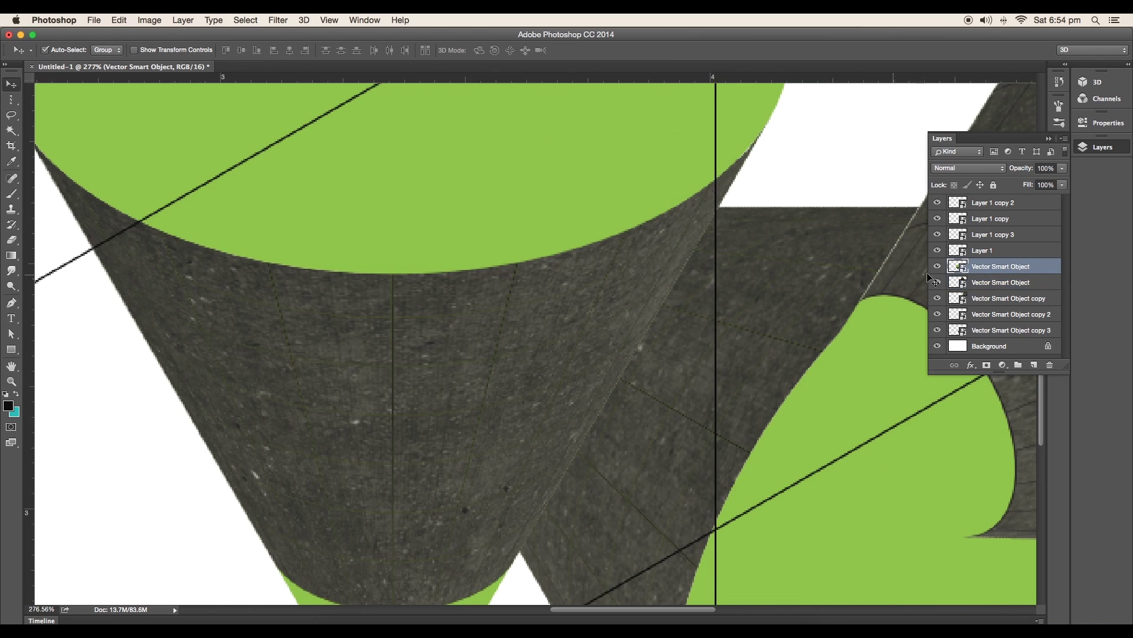
{"action": "double_click", "coordinate": [960, 270]}
{"action": "scroll", "coordinate": [494, 307], "scroll_direction": "up", "scroll_amount": 5}
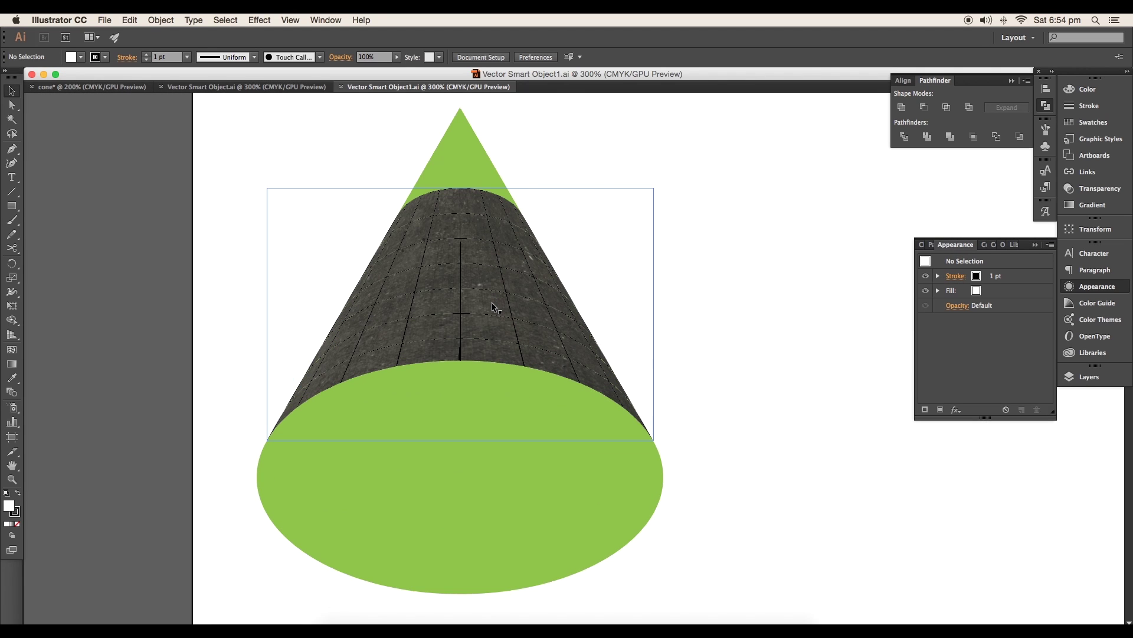
- Ungroup the second cone's artwork and release the clipping mask on its textured part
{"action": "left_click", "coordinate": [494, 307]}
{"action": "right_click", "coordinate": [494, 308]}
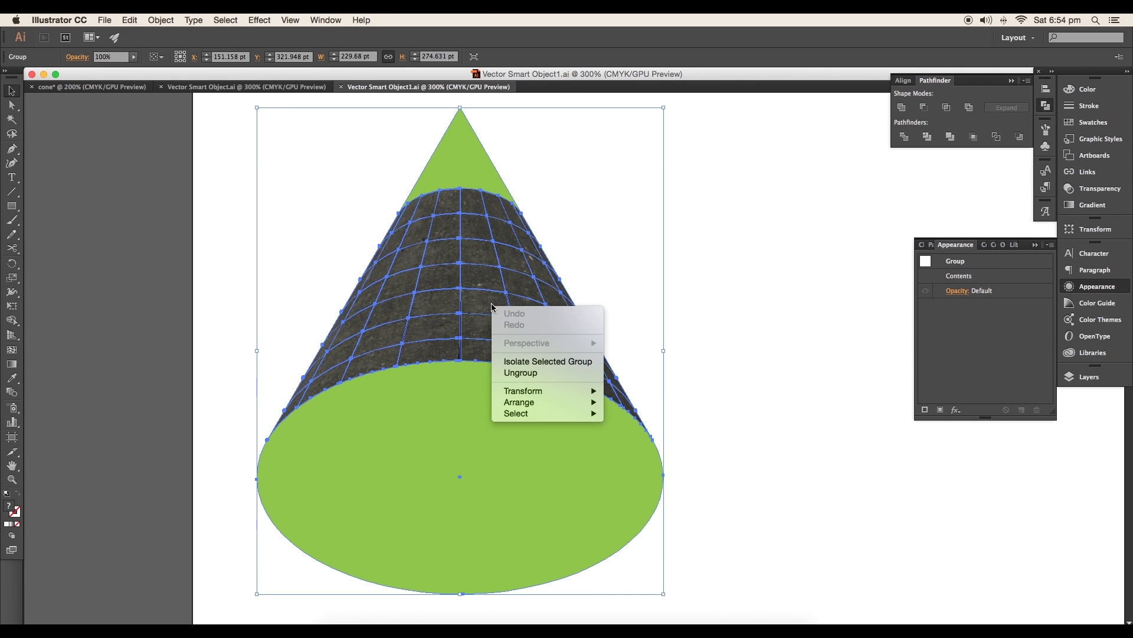
{"action": "left_click", "coordinate": [509, 372]}
{"action": "left_click", "coordinate": [637, 279]}
{"action": "left_click", "coordinate": [532, 309]}
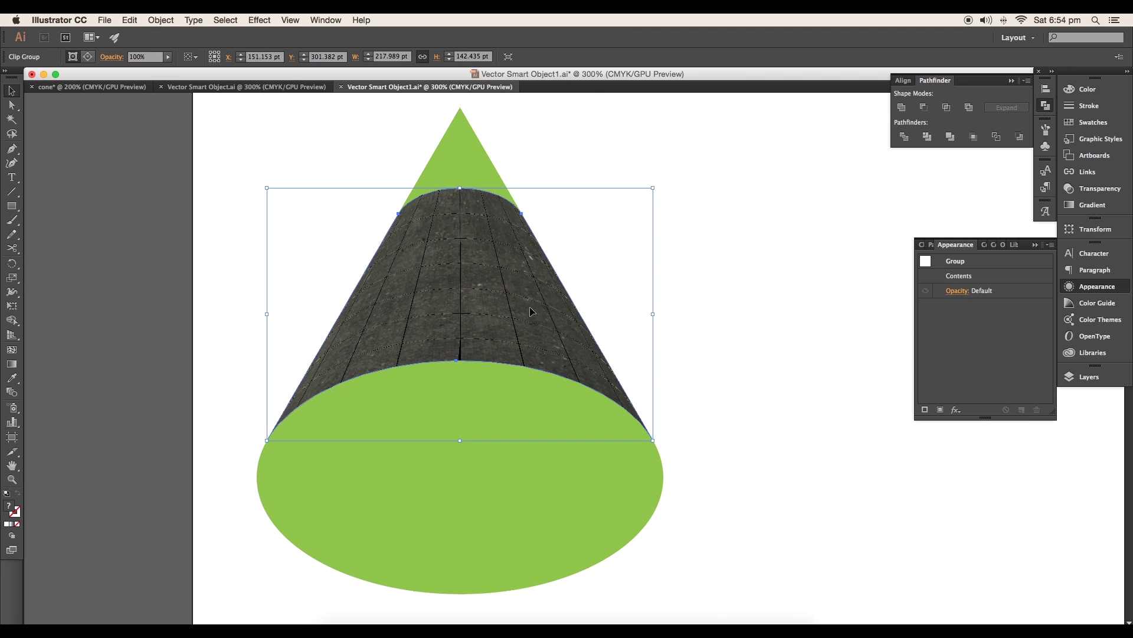
{"action": "right_click", "coordinate": [532, 308]}
{"action": "left_click", "coordinate": [567, 378]}
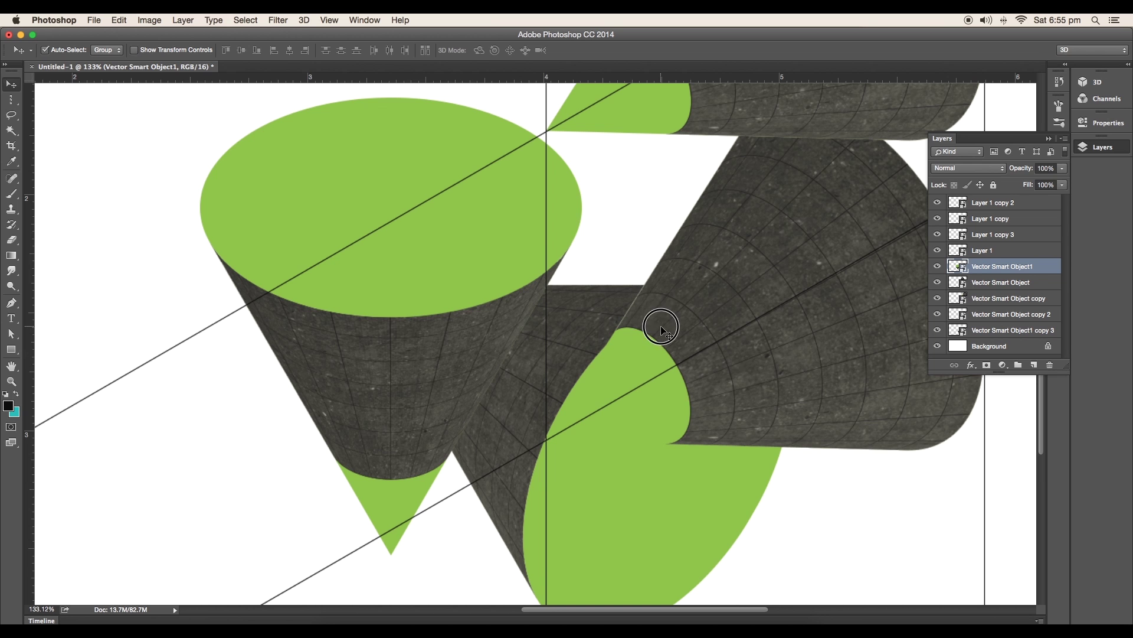
- Fade the diagonal guide-line layers to about 48% opacity
{"action": "left_click_drag", "start_coordinate": [661, 328], "coordinate": [674, 339]}
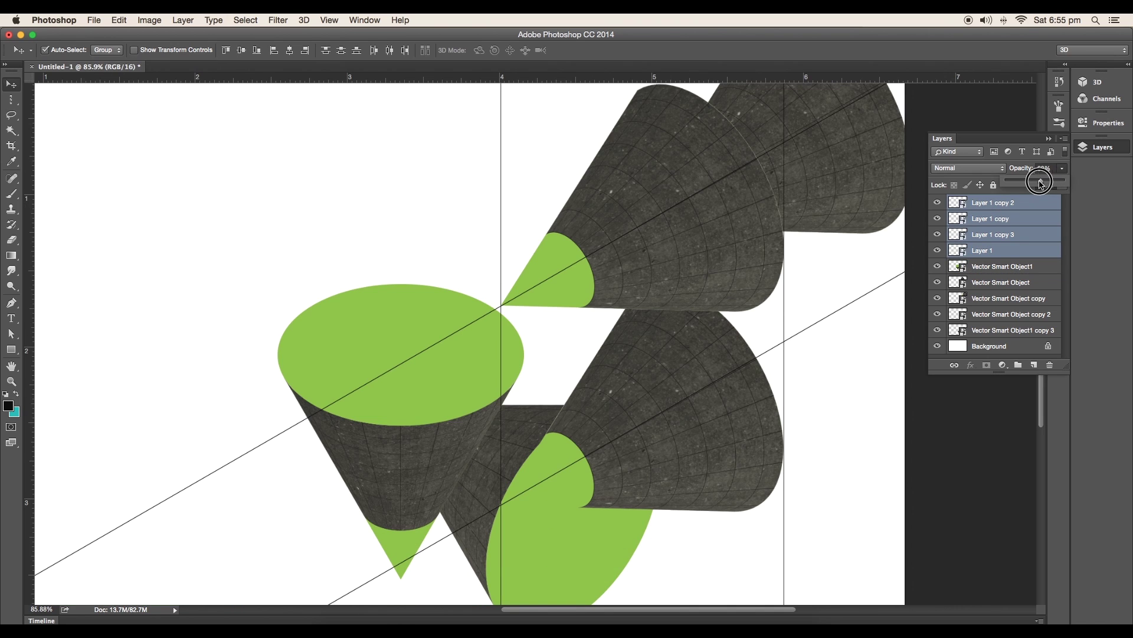
{"action": "left_click_drag", "start_coordinate": [1041, 183], "coordinate": [1009, 184]}
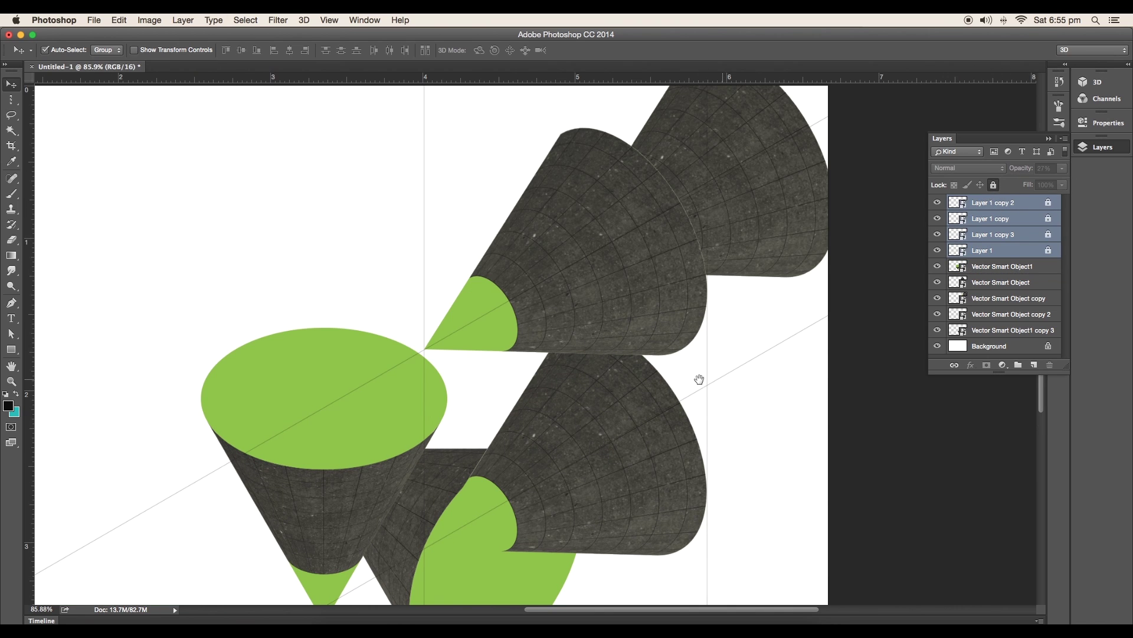
{"action": "left_click", "coordinate": [814, 343]}
{"action": "scroll", "coordinate": [553, 394], "scroll_direction": "up", "scroll_amount": 5}
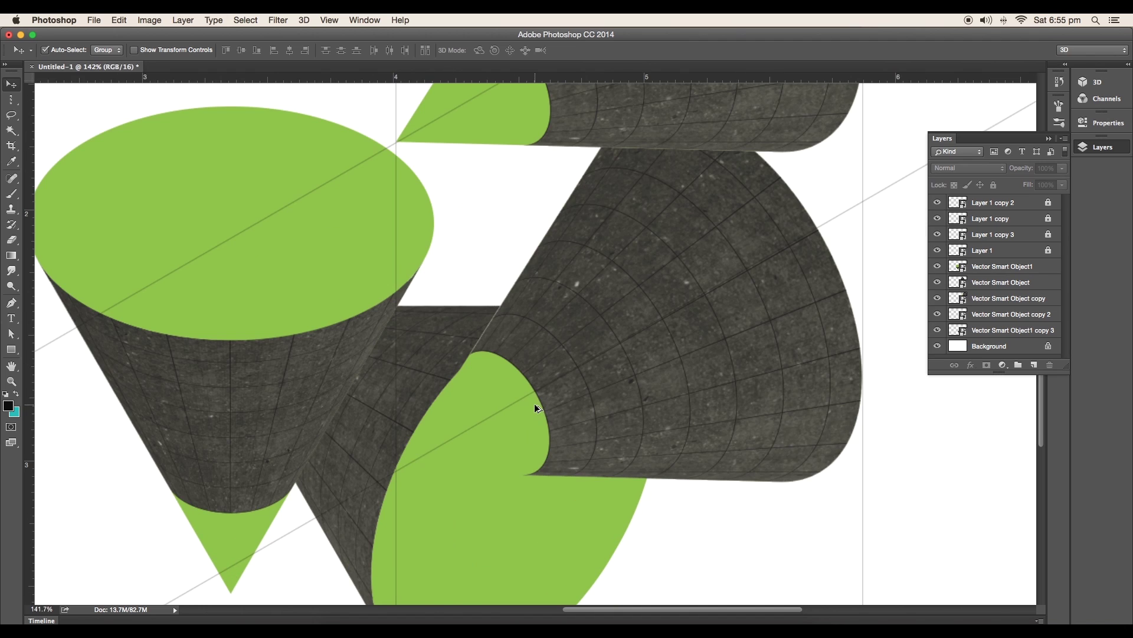
{"action": "left_click_drag", "start_coordinate": [410, 344], "coordinate": [443, 328]}
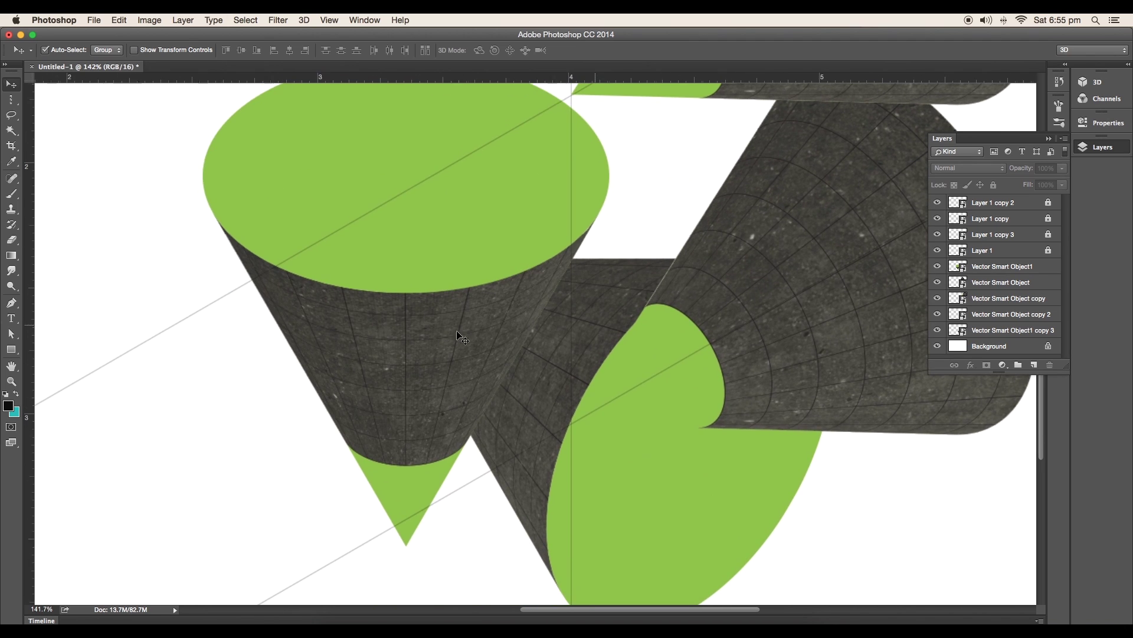
{"action": "left_click", "coordinate": [1001, 266]}
- Duplicate the upright cone as a Multiply shadow copy with lowered opacity
{"action": "key", "text": "cmd+j"}
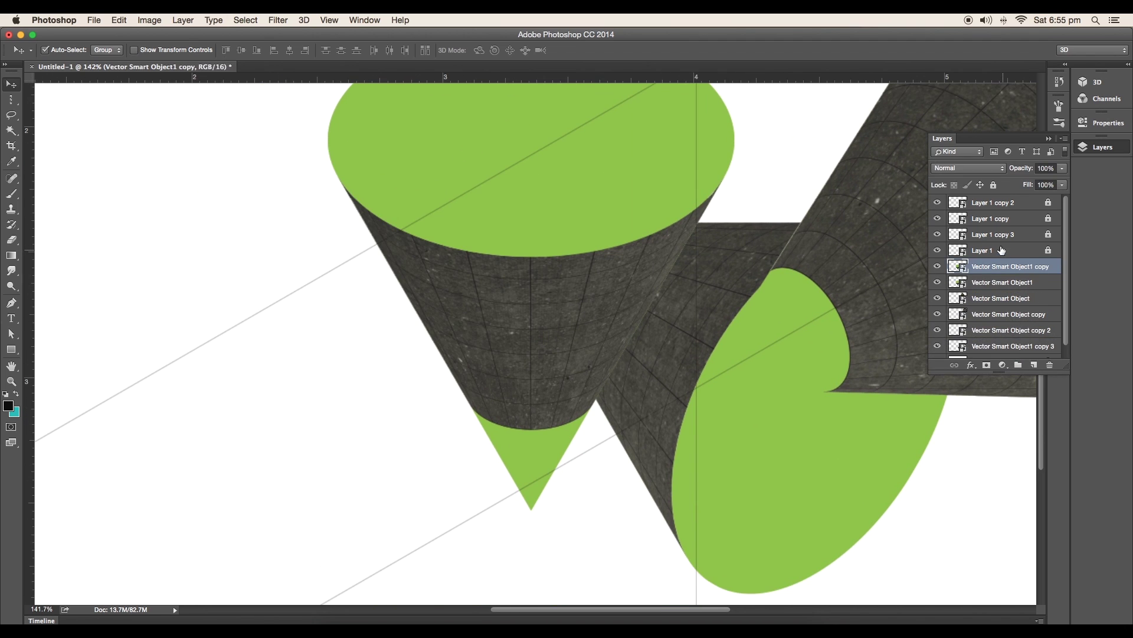
{"action": "left_click", "coordinate": [968, 167]}
{"action": "left_click", "coordinate": [964, 203]}
{"action": "left_click", "coordinate": [1062, 167]}
{"action": "left_click_drag", "start_coordinate": [1062, 184], "coordinate": [1030, 184]}
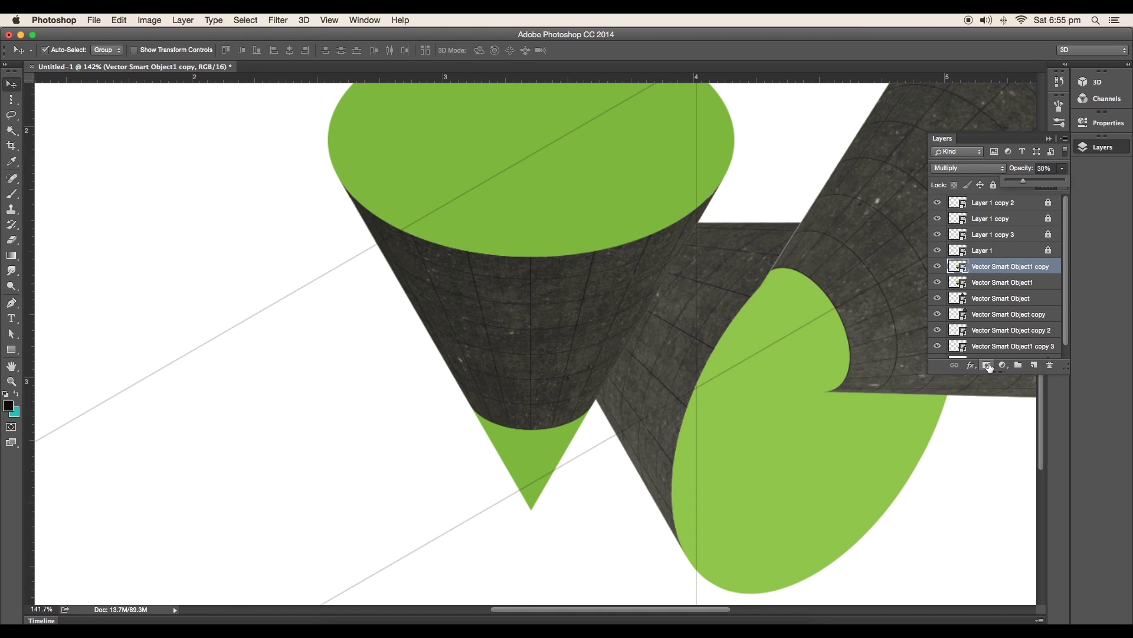
{"action": "key", "text": "b"}
{"action": "right_click", "coordinate": [543, 312]}
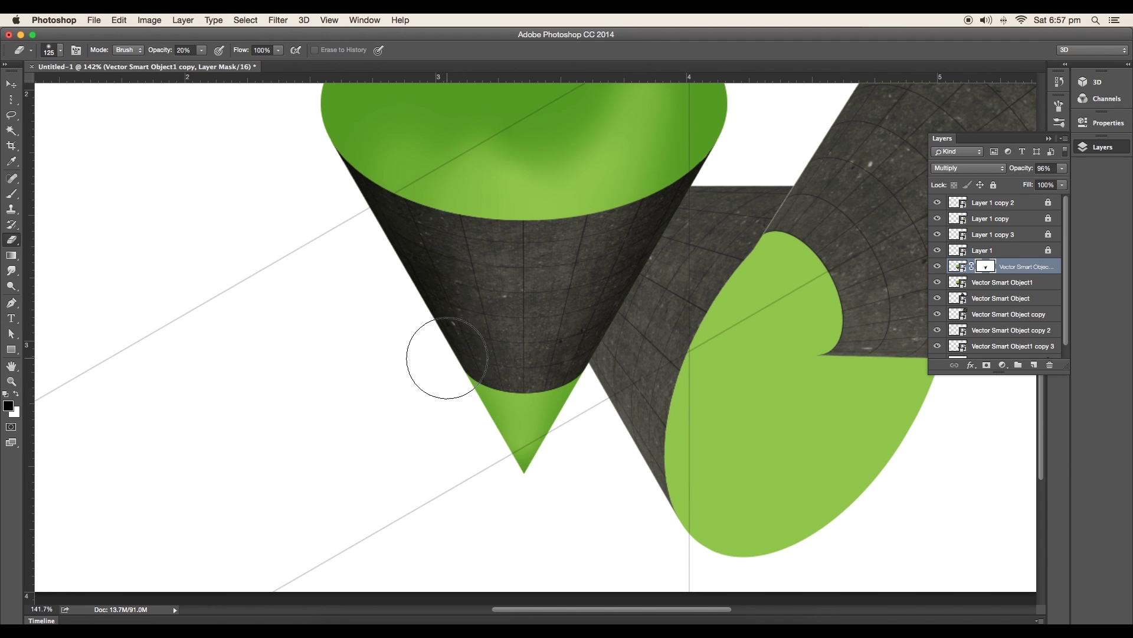
- Mask the shadow off the upright cone's green top, then select its green tip
{"action": "left_click", "coordinate": [14, 133]}
{"action": "left_click", "coordinate": [393, 255]}
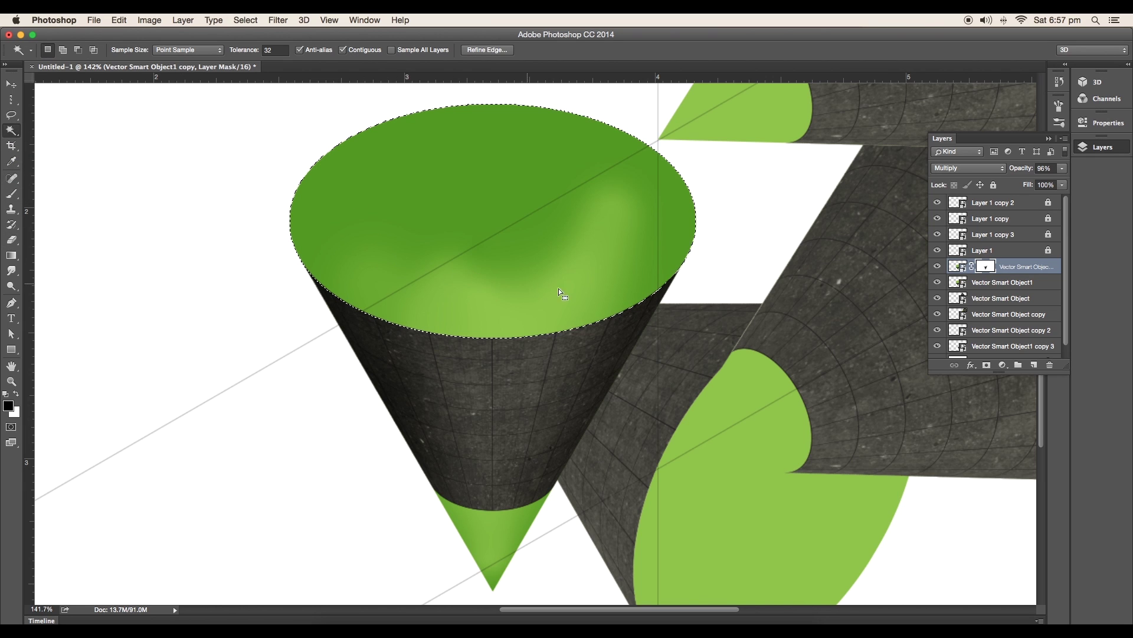
{"action": "scroll", "coordinate": [571, 292], "scroll_direction": "down", "scroll_amount": 1}
{"action": "key", "text": "alt+BackSpace"}
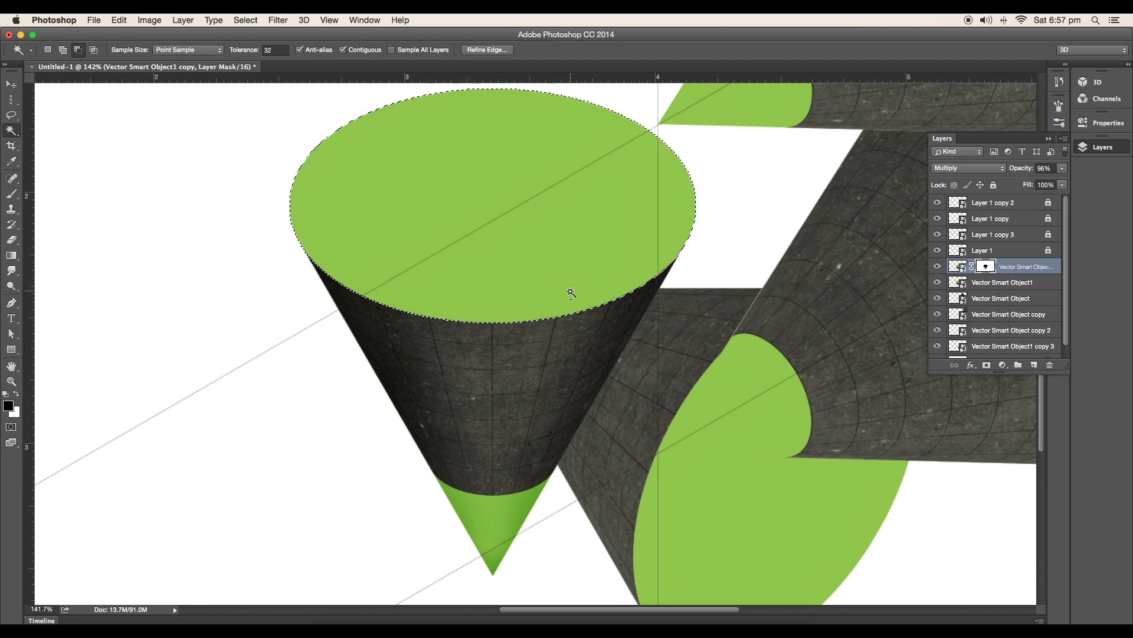
{"action": "scroll", "coordinate": [571, 291], "scroll_direction": "down", "scroll_amount": 3}
{"action": "left_click", "coordinate": [498, 462]}
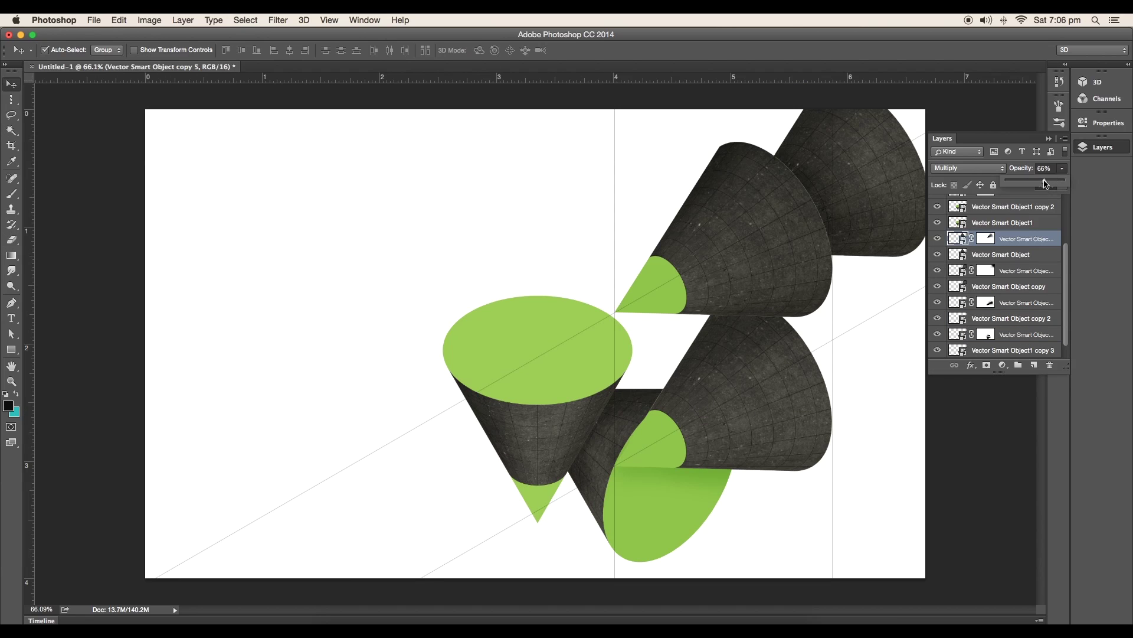
- Lower the shadow layer's opacity to about 57%
{"action": "left_click_drag", "start_coordinate": [1044, 183], "coordinate": [1039, 184]}
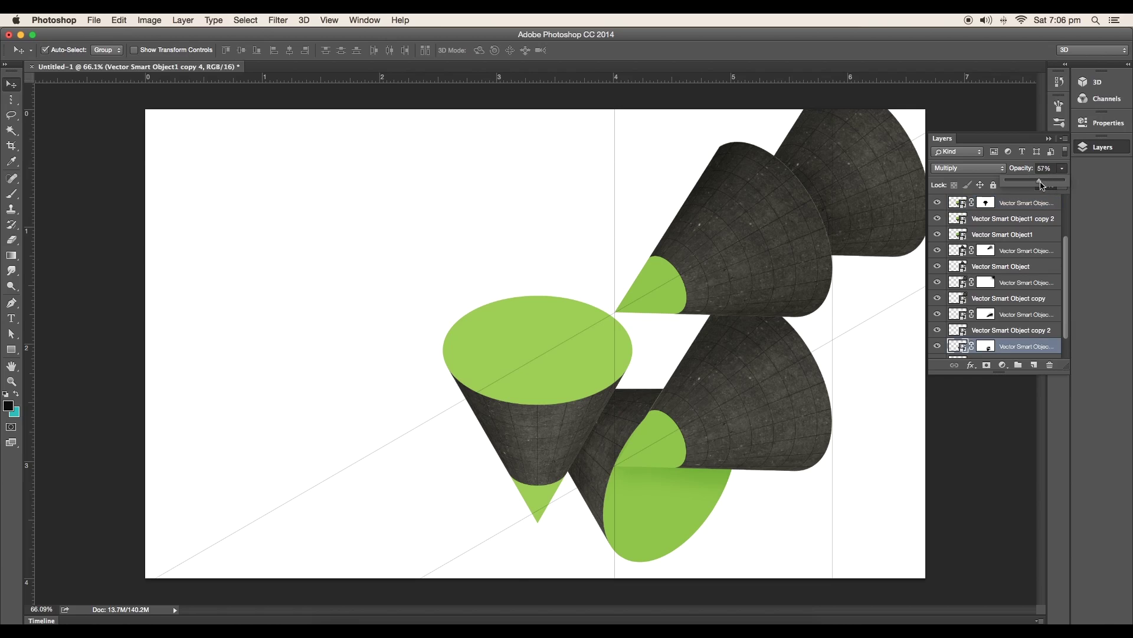
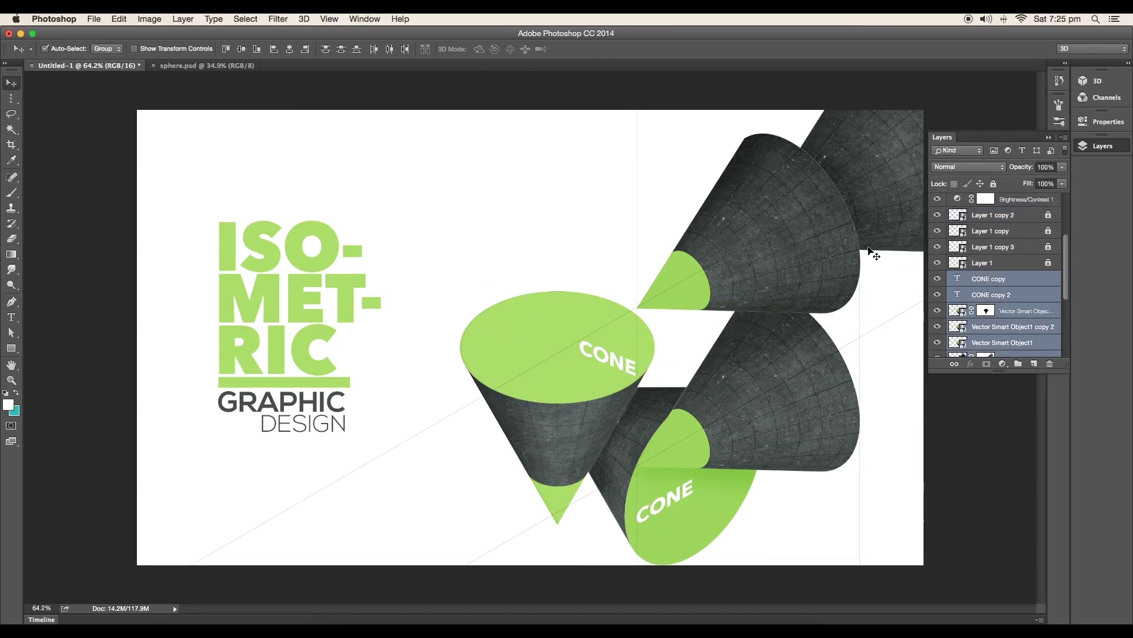
- Group the cone and text layers, then angle the tilt-shift focus band diagonally through the central cone
{"action": "key", "text": "super+g"}
{"action": "left_click", "coordinate": [938, 334]}
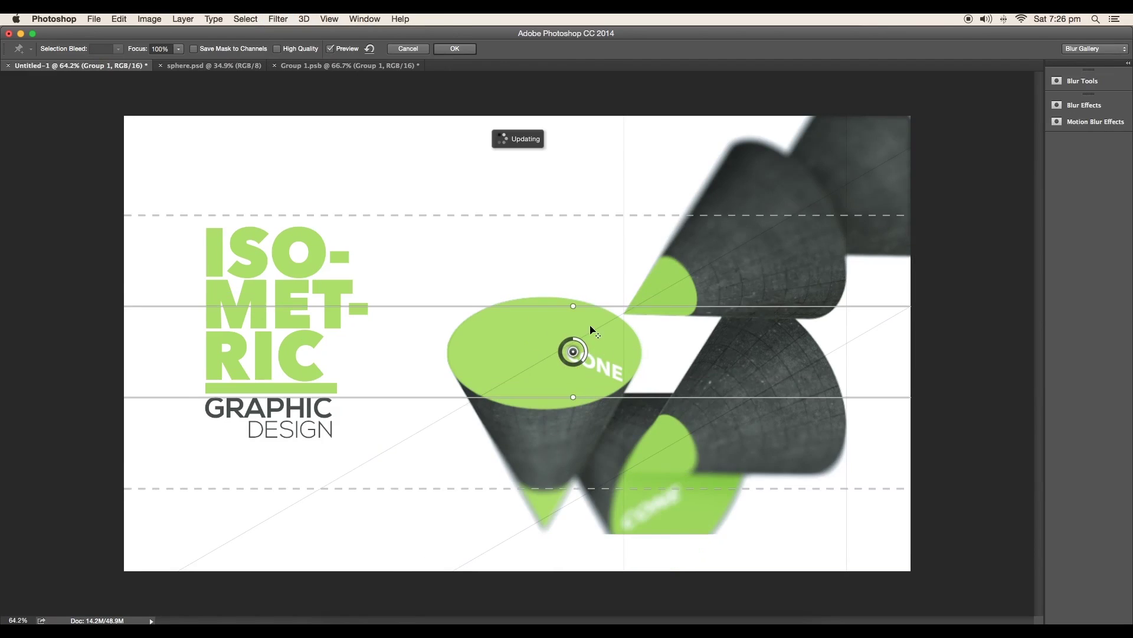
{"action": "mouse_move", "coordinate": [594, 332]}
{"action": "left_mouse_down"}
{"action": "mouse_move", "coordinate": [648, 418]}
{"action": "mouse_move", "coordinate": [578, 384]}
{"action": "left_mouse_up"}
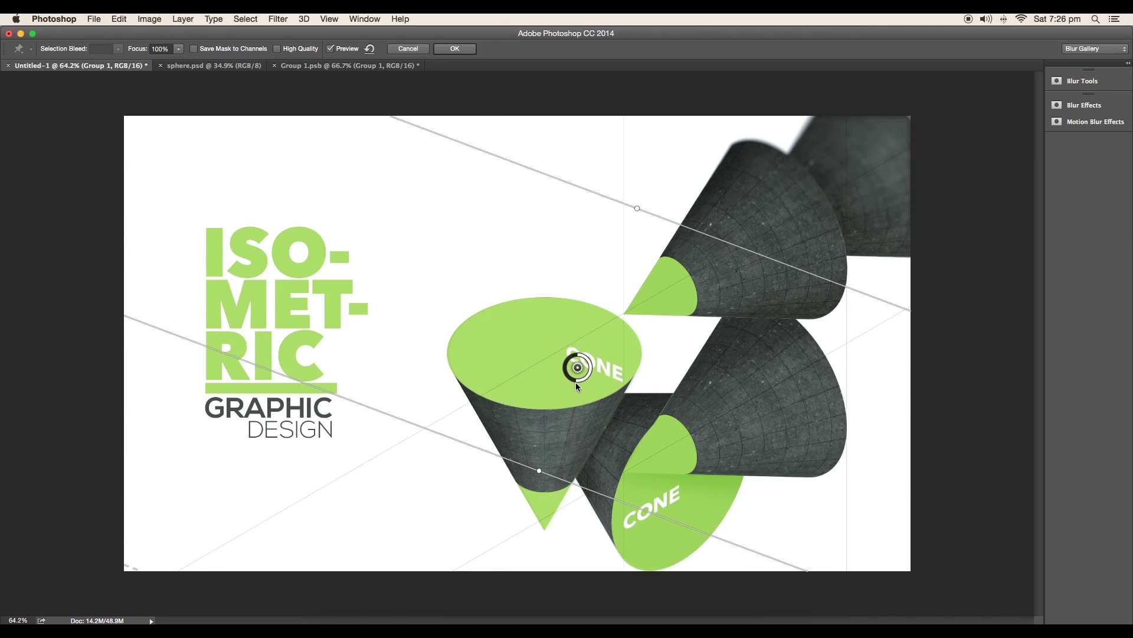
{"action": "left_click_drag", "start_coordinate": [637, 208], "coordinate": [632, 229]}
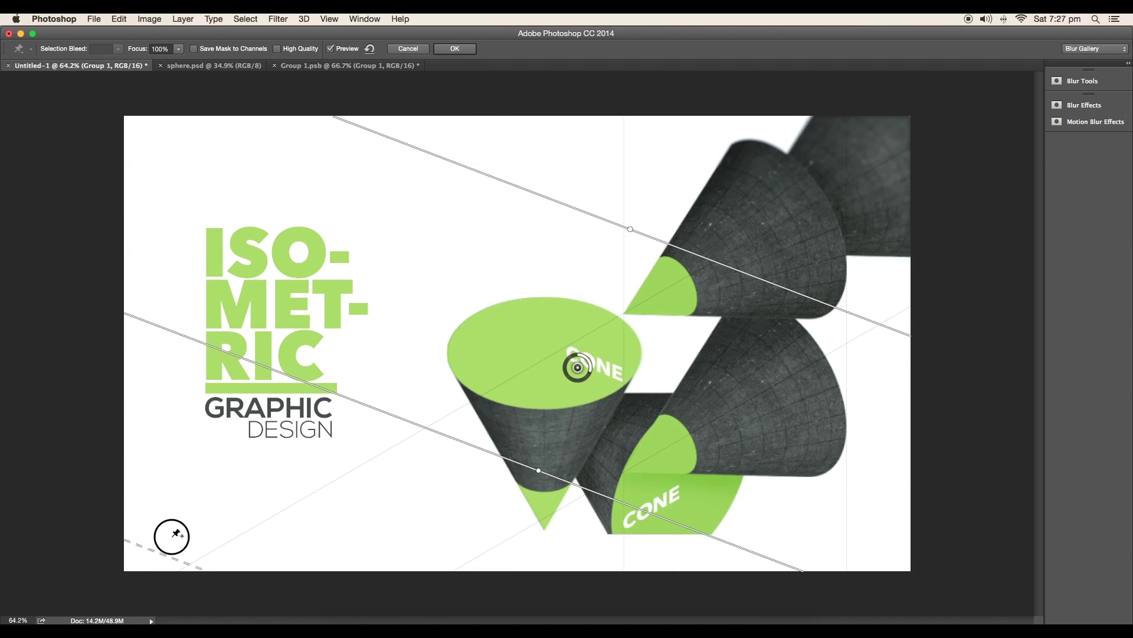